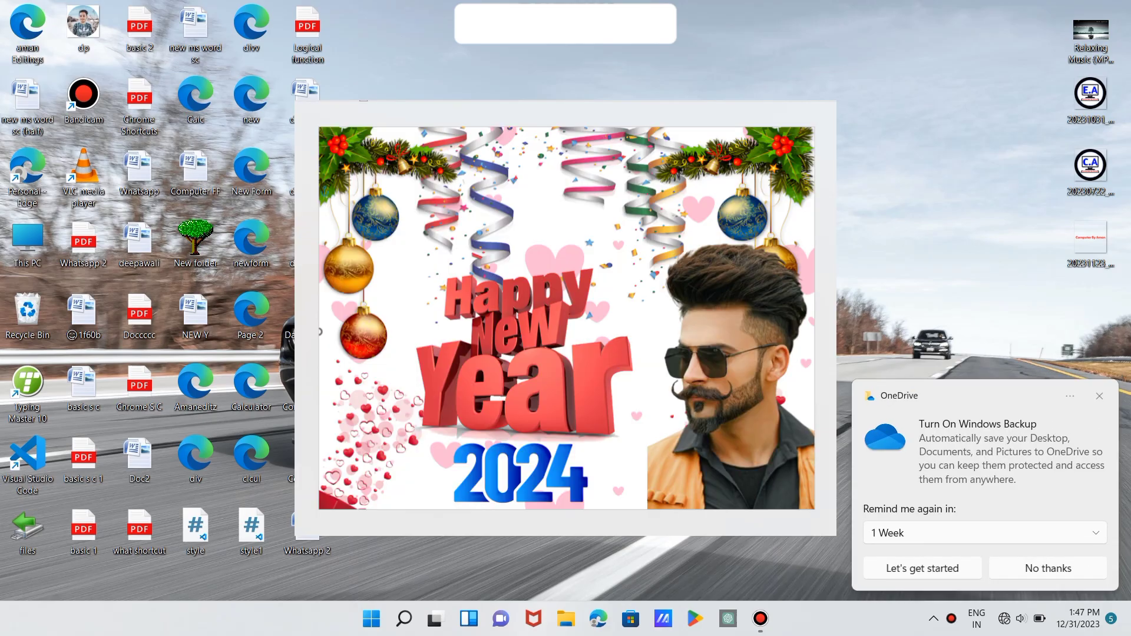
- Close the card preview and OneDrive backup notice, then refresh the desktop
click(1100, 396)
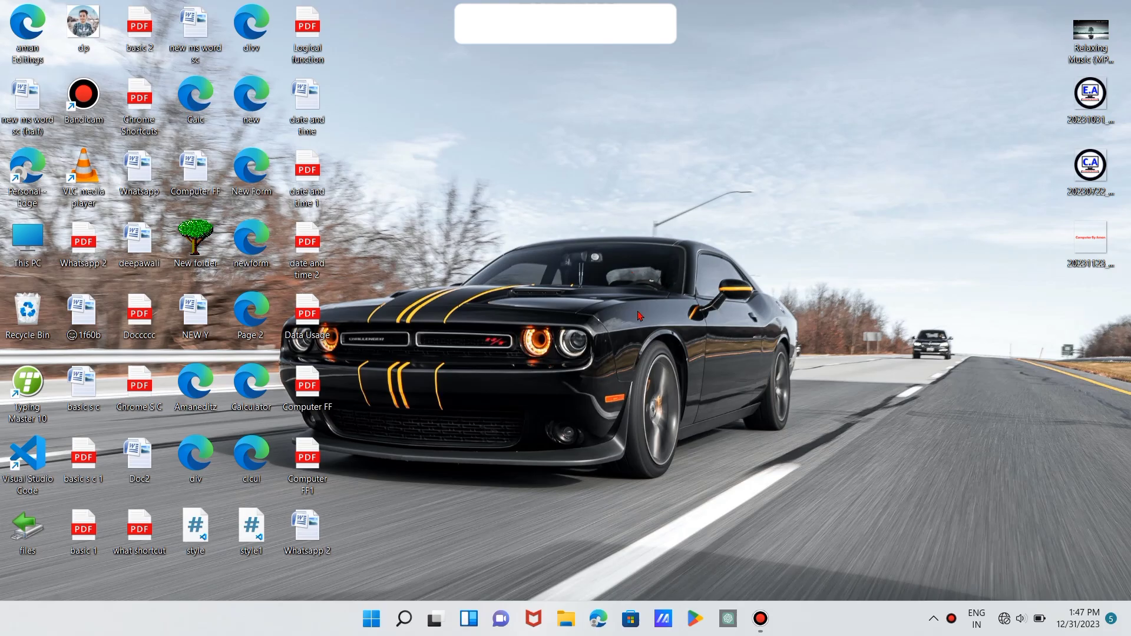
right_click(580, 305)
click(634, 361)
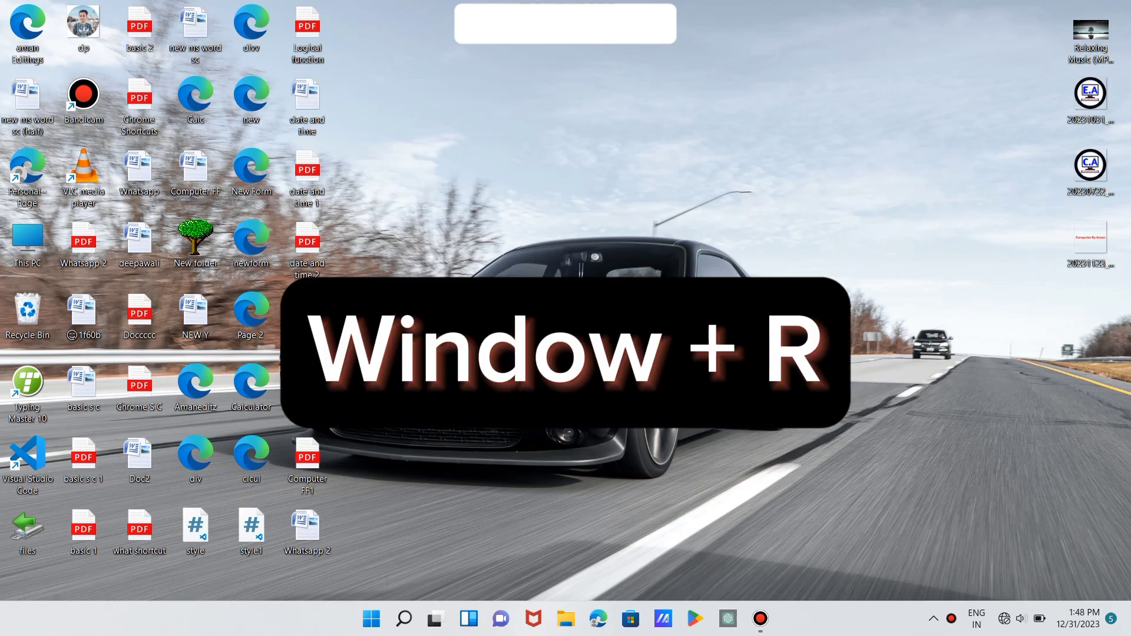
- Dismiss the Run box and launch Microsoft Word from the Start menu's pinned apps
key(super+r)
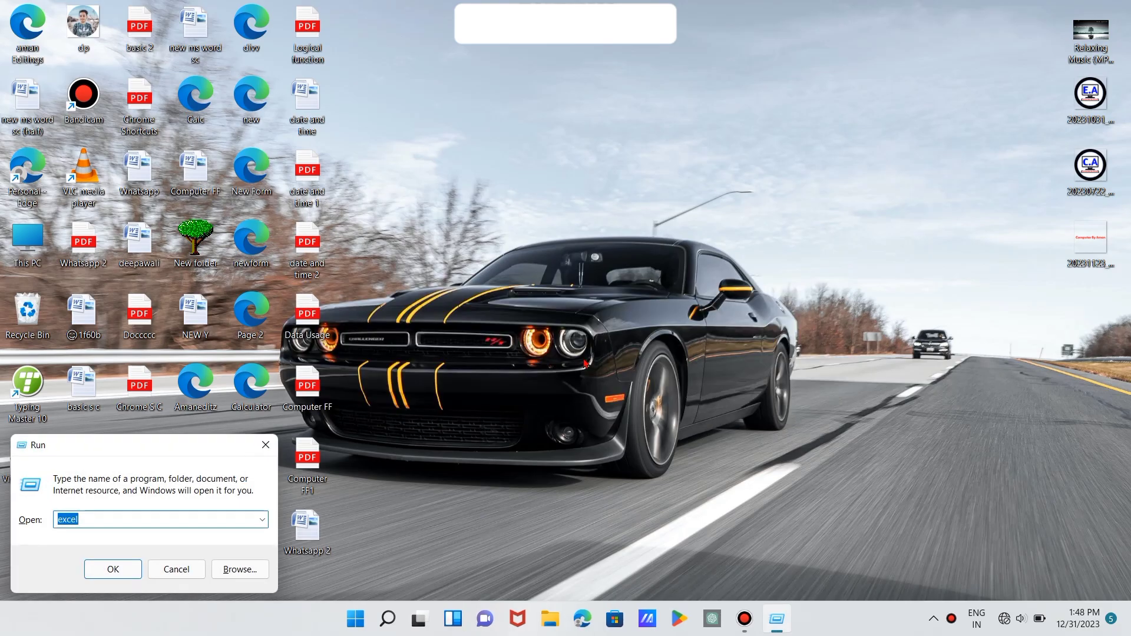
key(BackSpace)
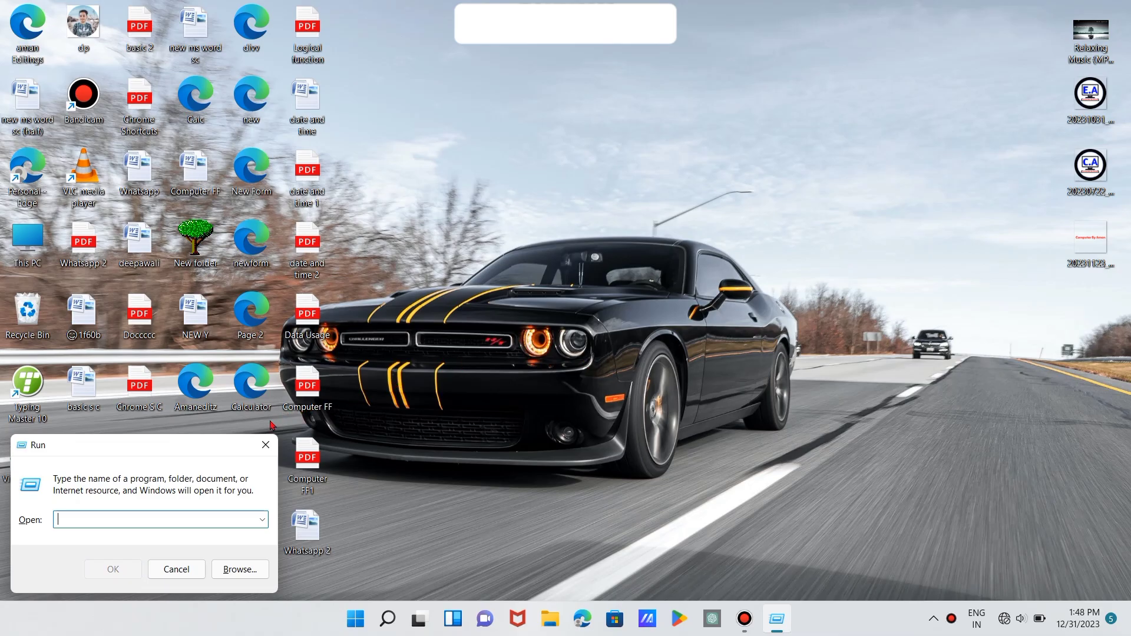
click(266, 445)
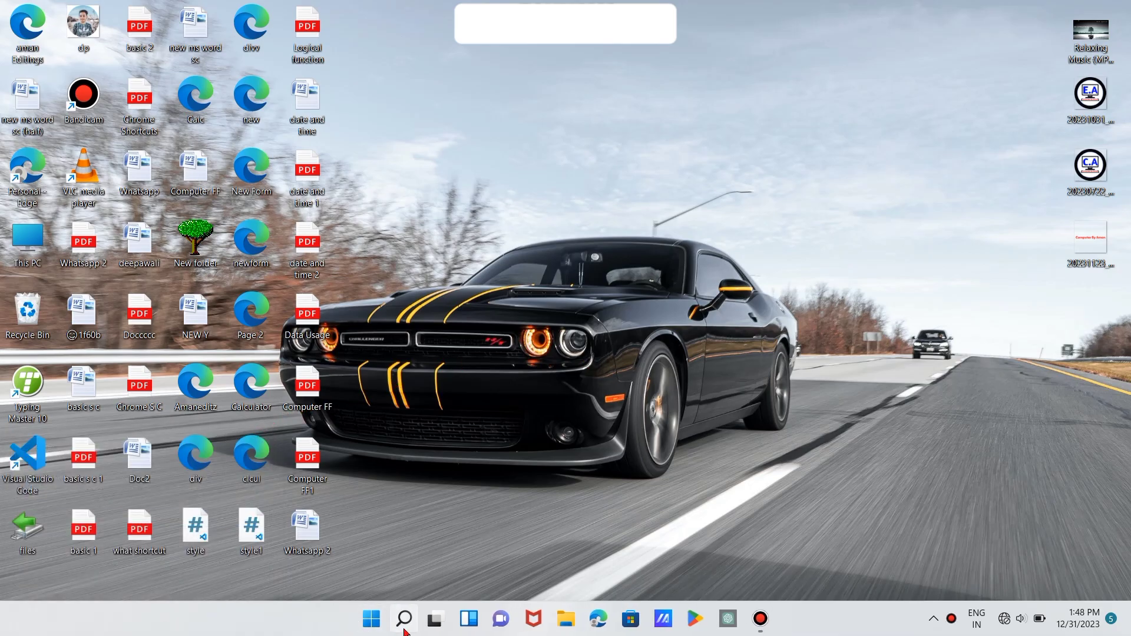
click(373, 620)
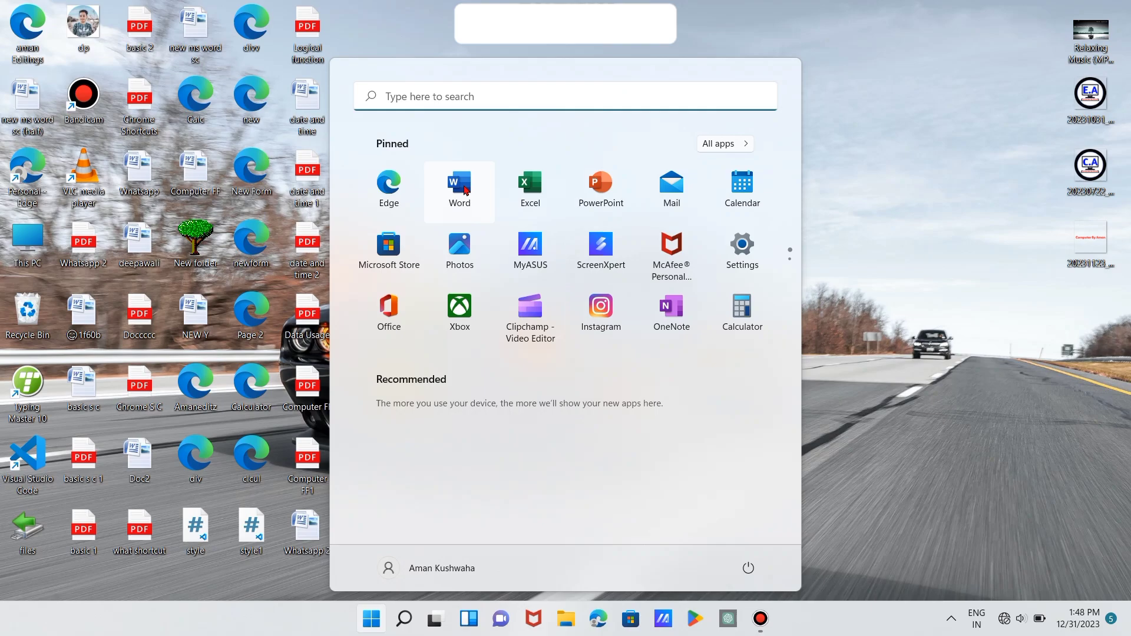
click(466, 189)
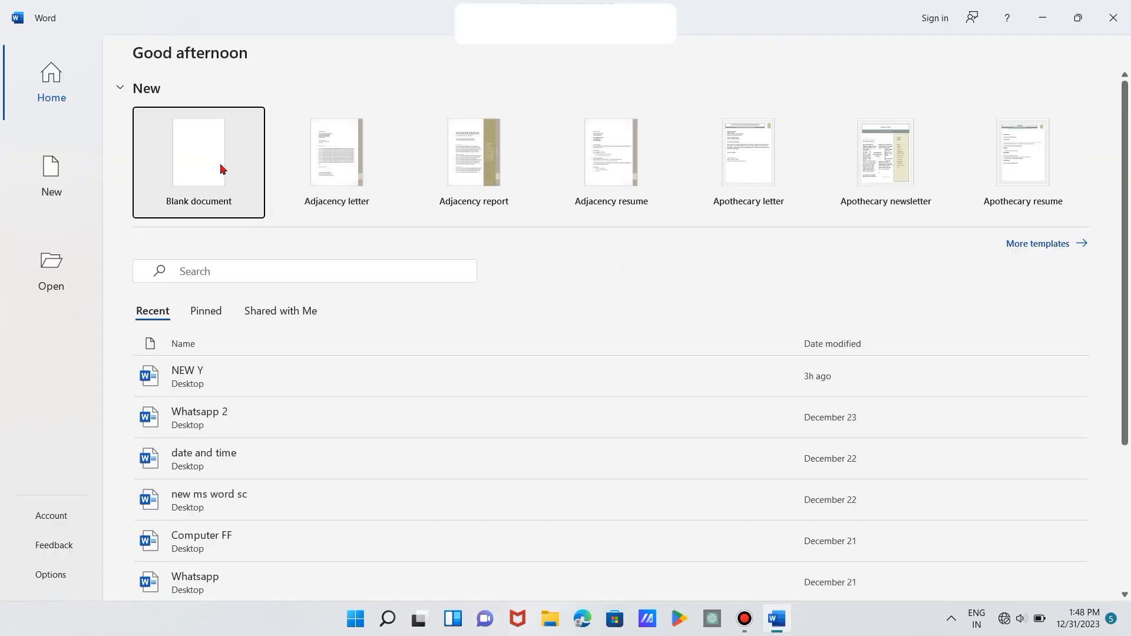
- Create a blank document and set its page orientation to Landscape
click(220, 169)
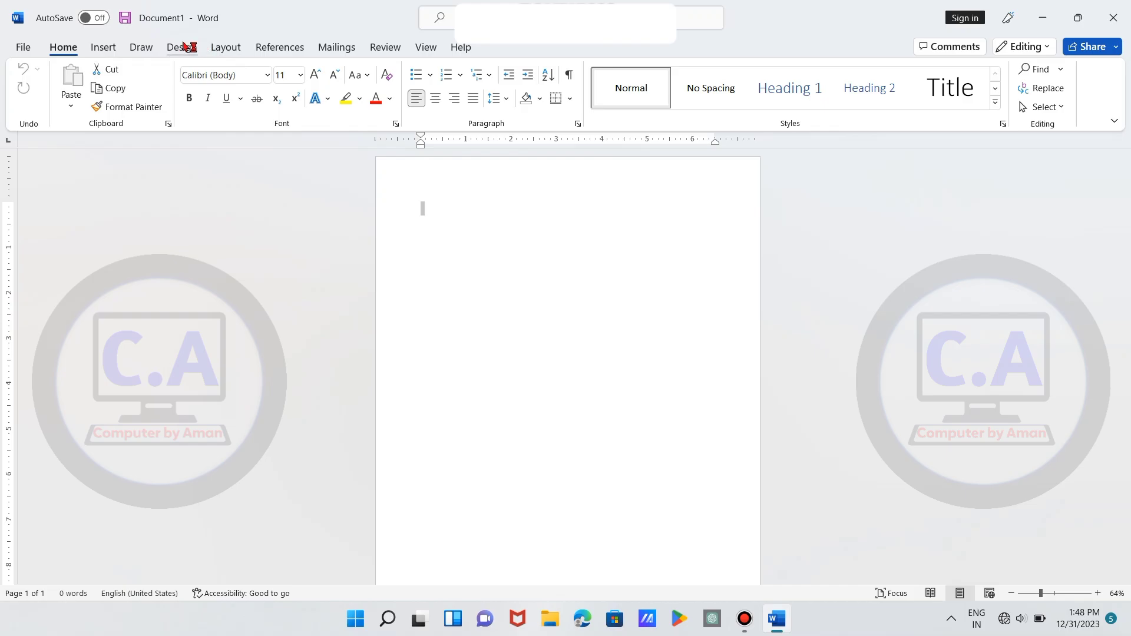
click(181, 47)
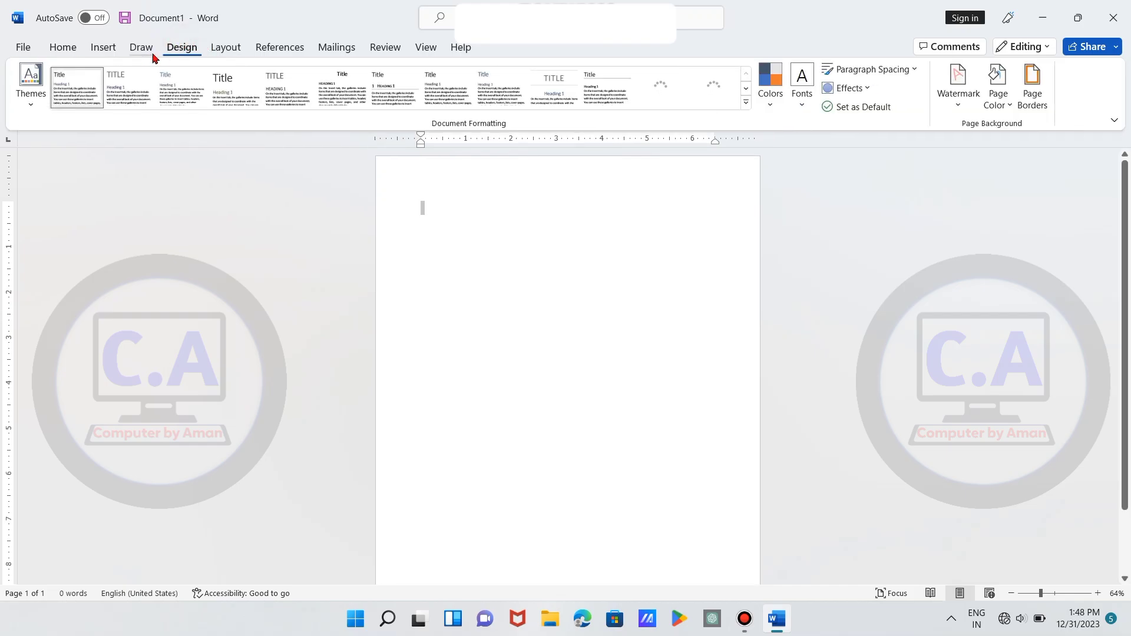
click(218, 52)
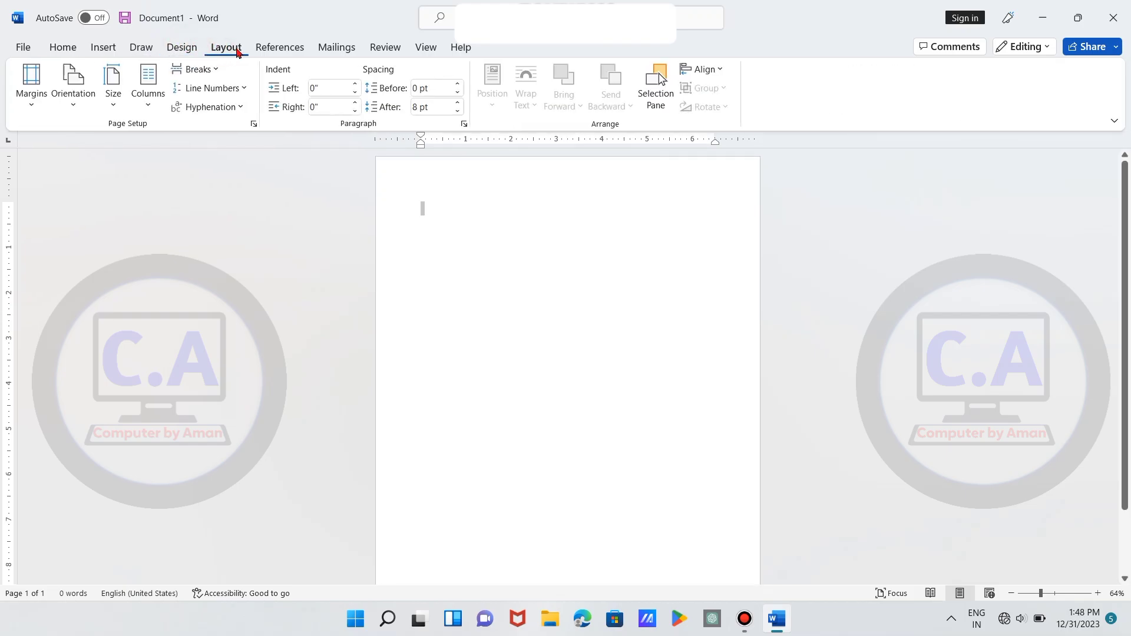
click(73, 105)
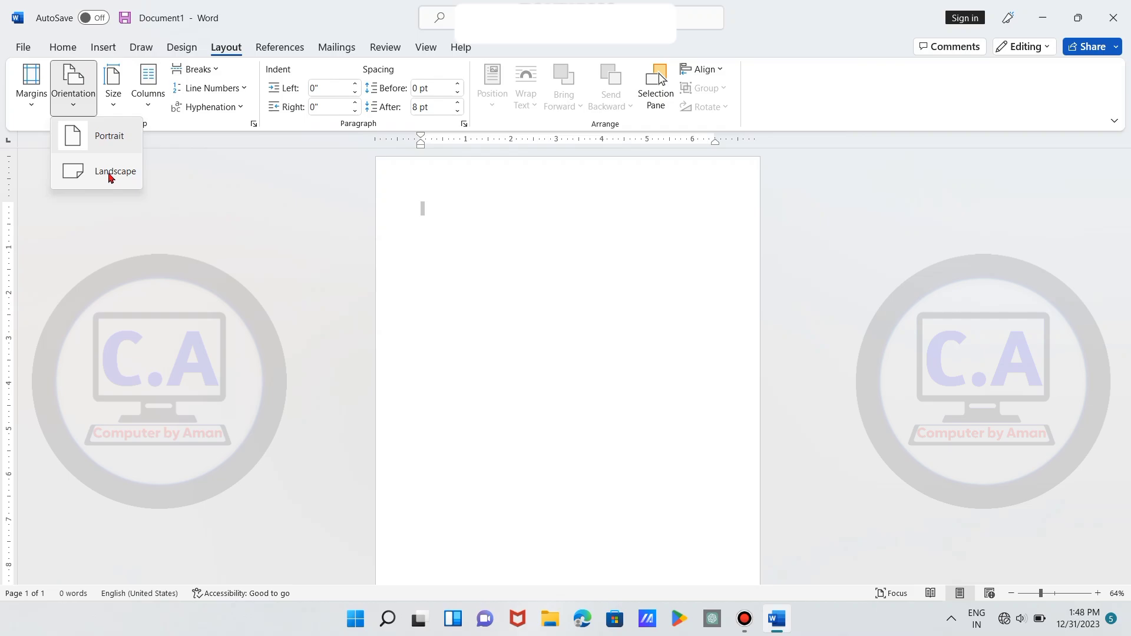
click(110, 171)
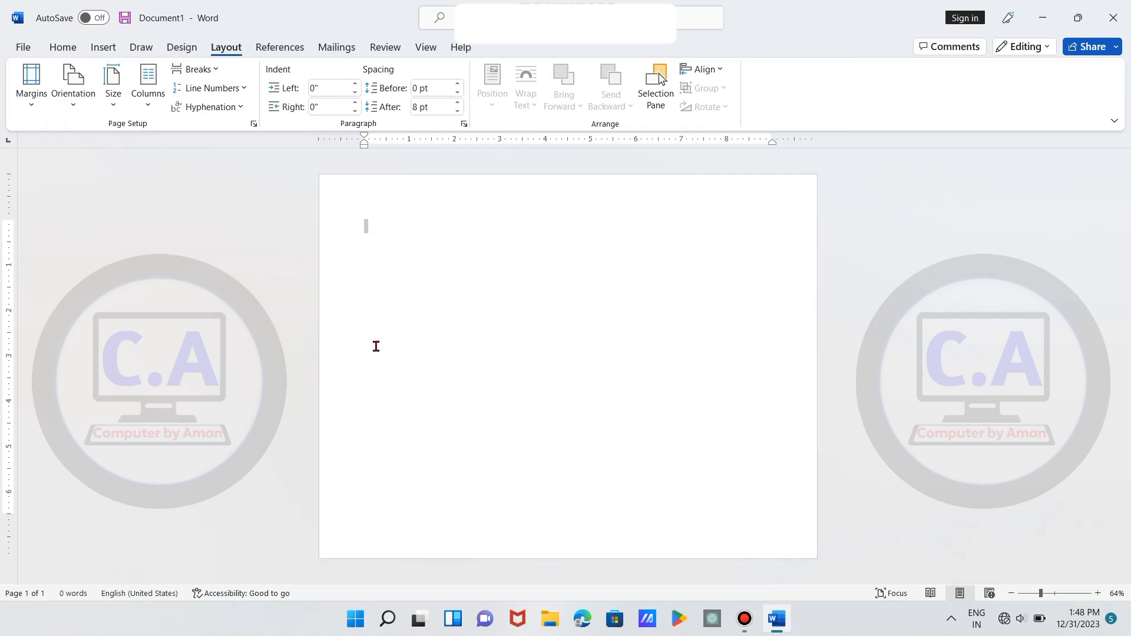
click(75, 95)
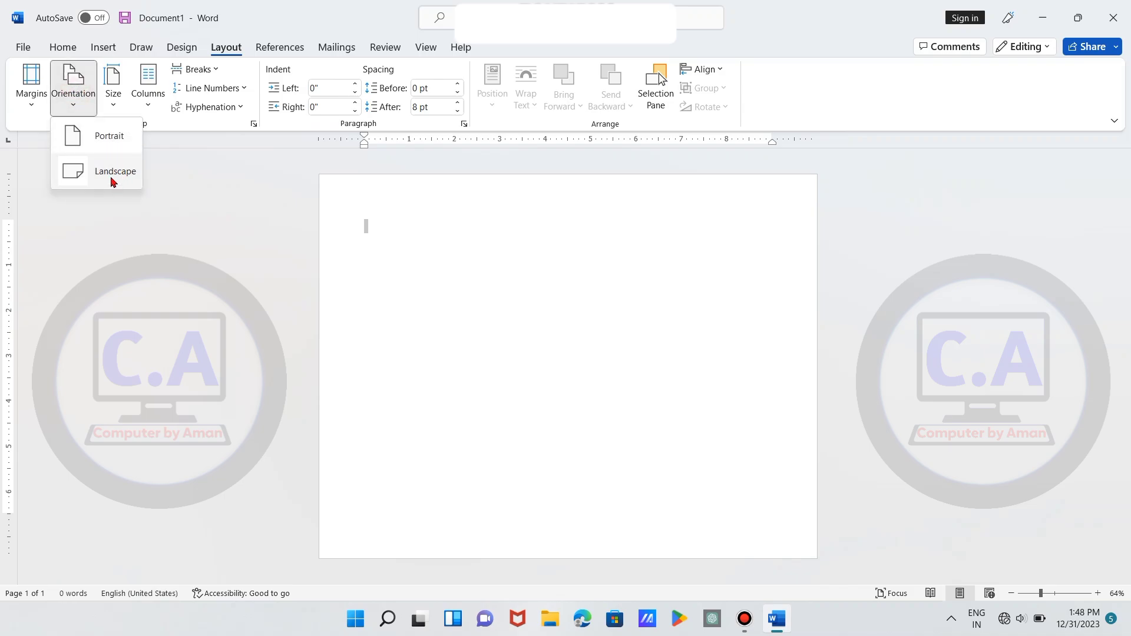
click(460, 278)
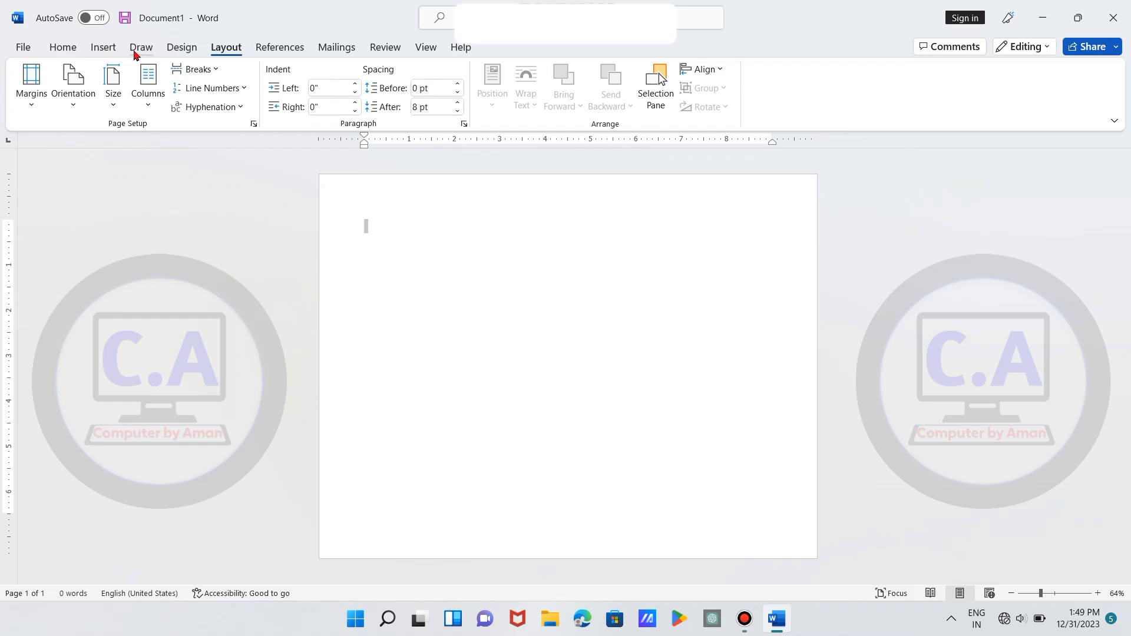
- Insert the pink hearts image from the New Year folder on drive D
click(106, 47)
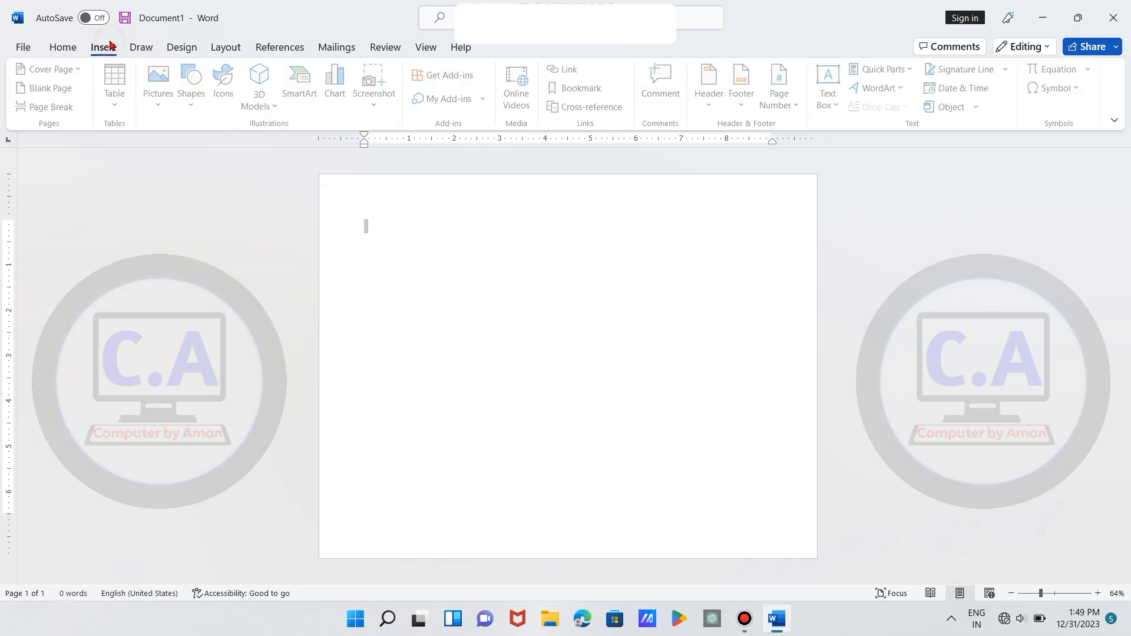
click(164, 100)
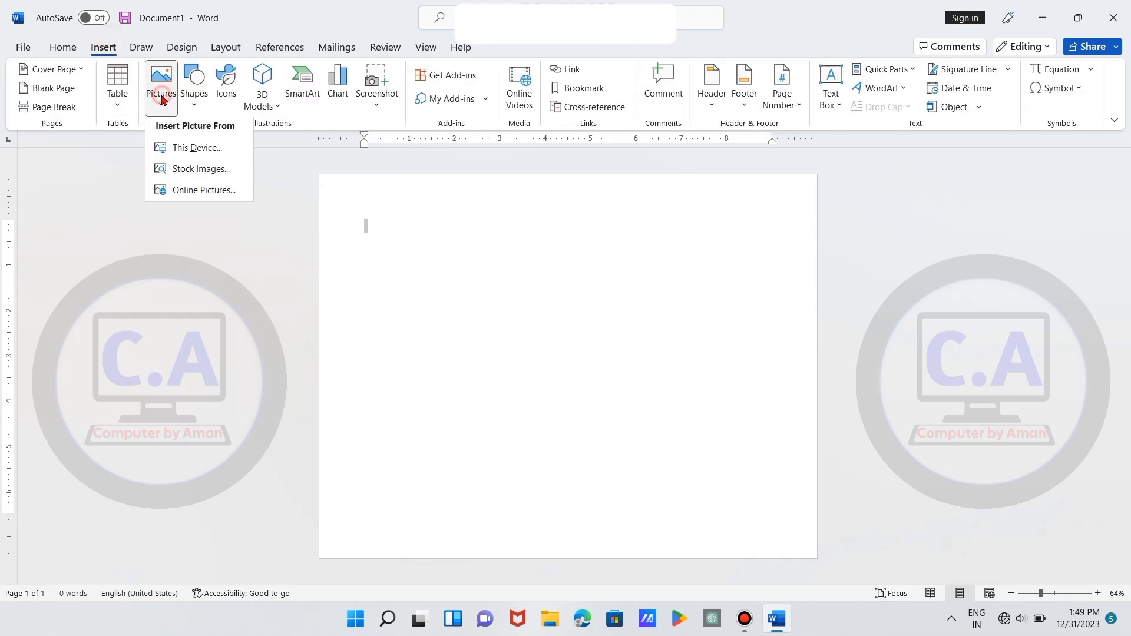
click(198, 152)
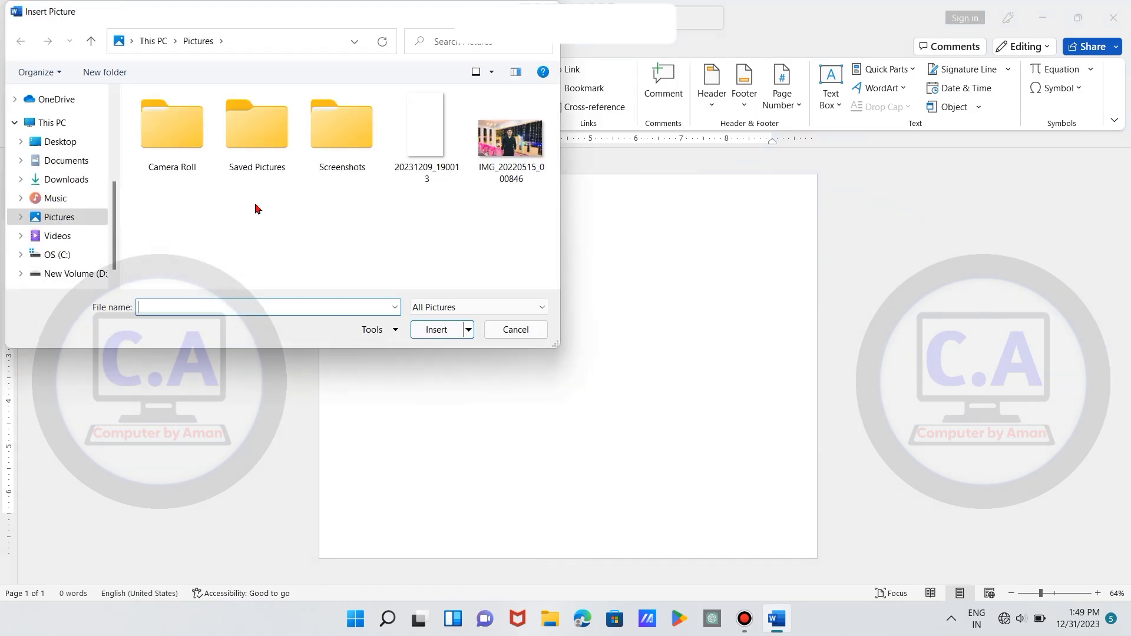
click(61, 272)
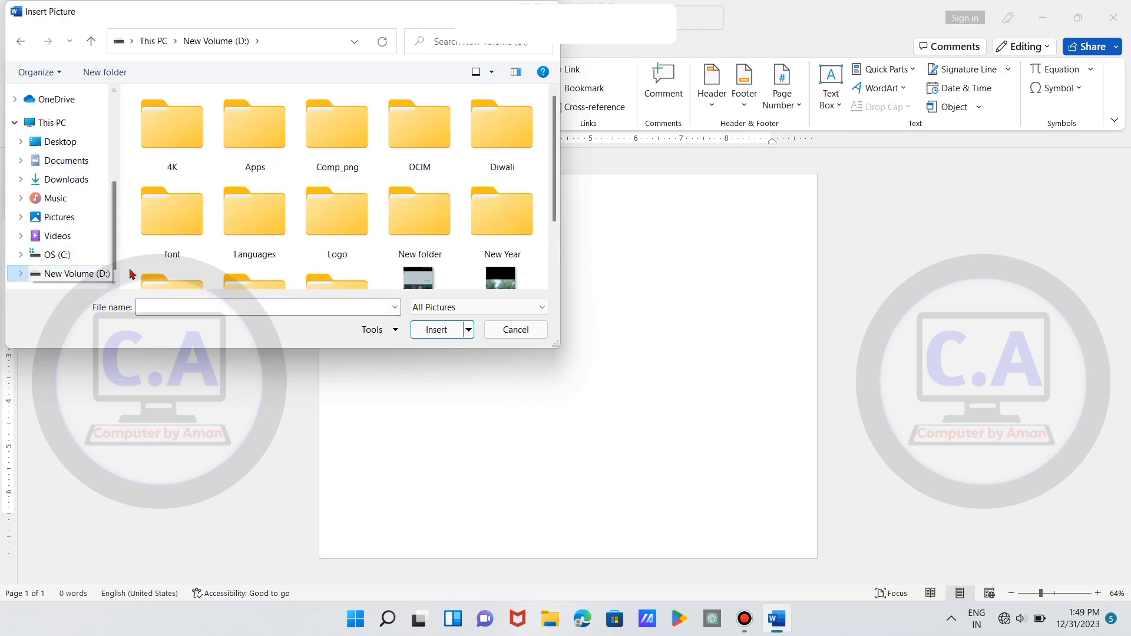
scroll(295, 230, down, 2)
scroll(296, 231, up, 2)
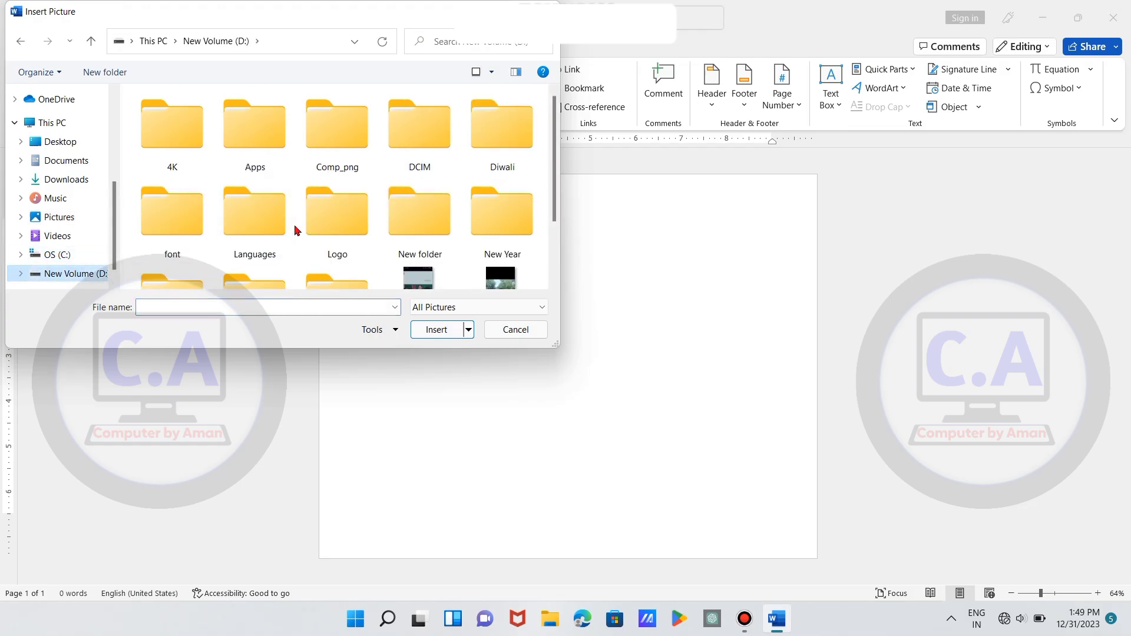
double_click(511, 230)
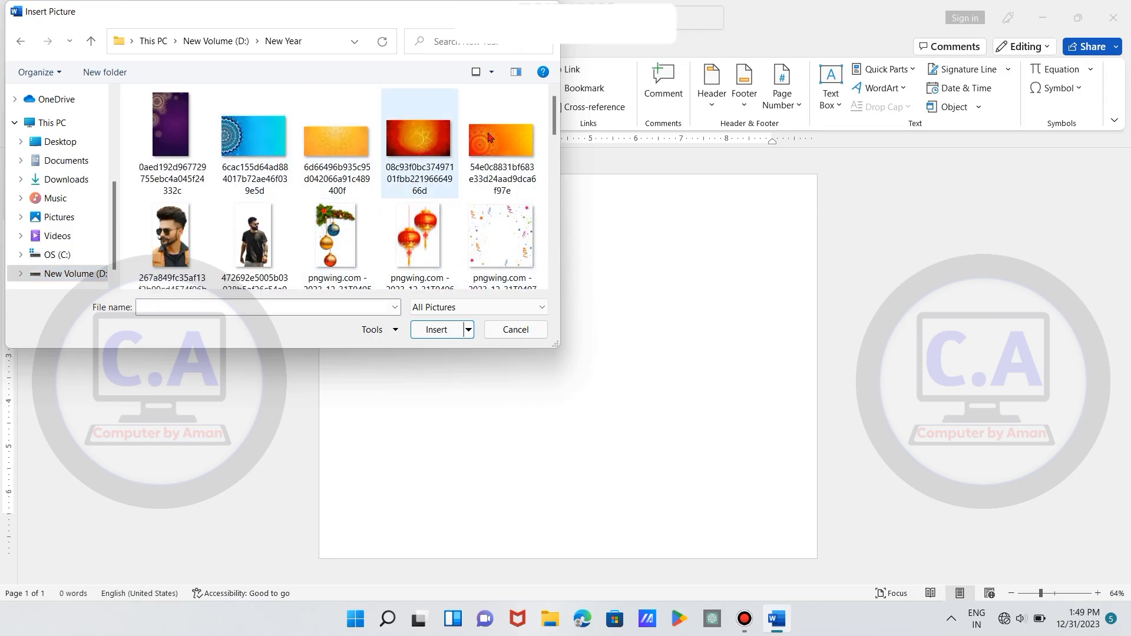
mouse_move(554, 124)
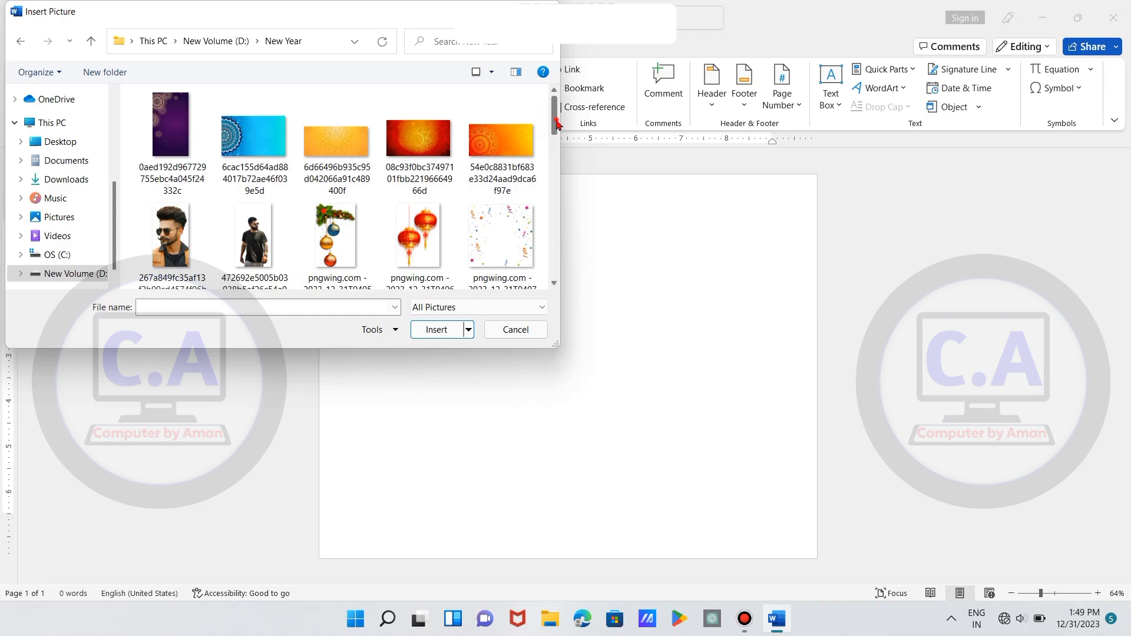
mouse_move(556, 120)
mouse_down()
mouse_move(560, 214)
mouse_move(558, 202)
mouse_up()
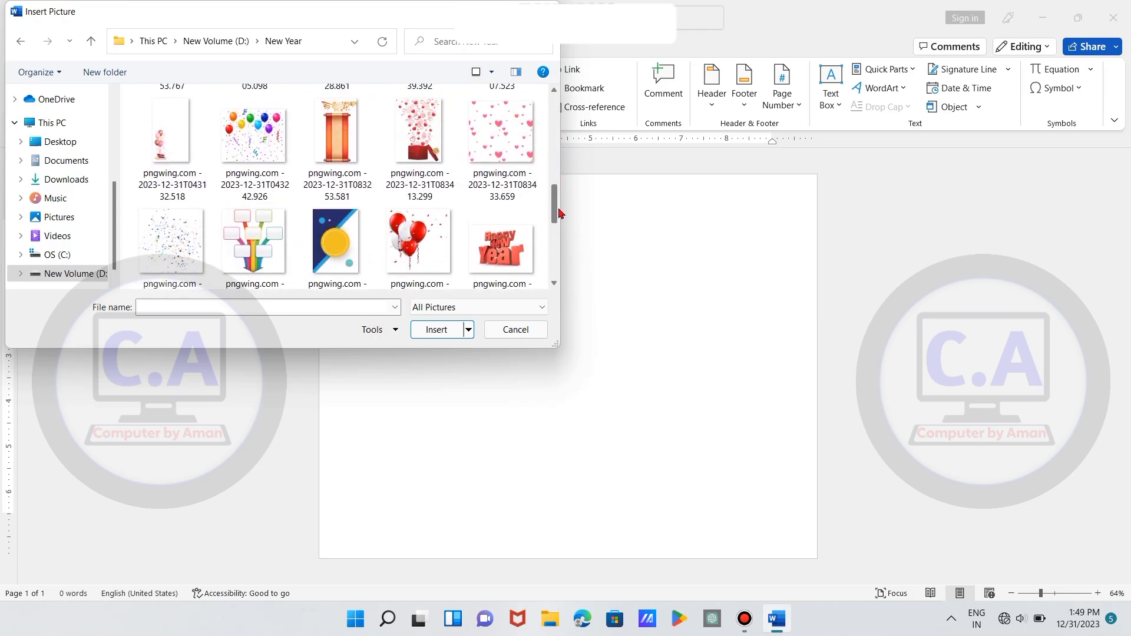
click(504, 130)
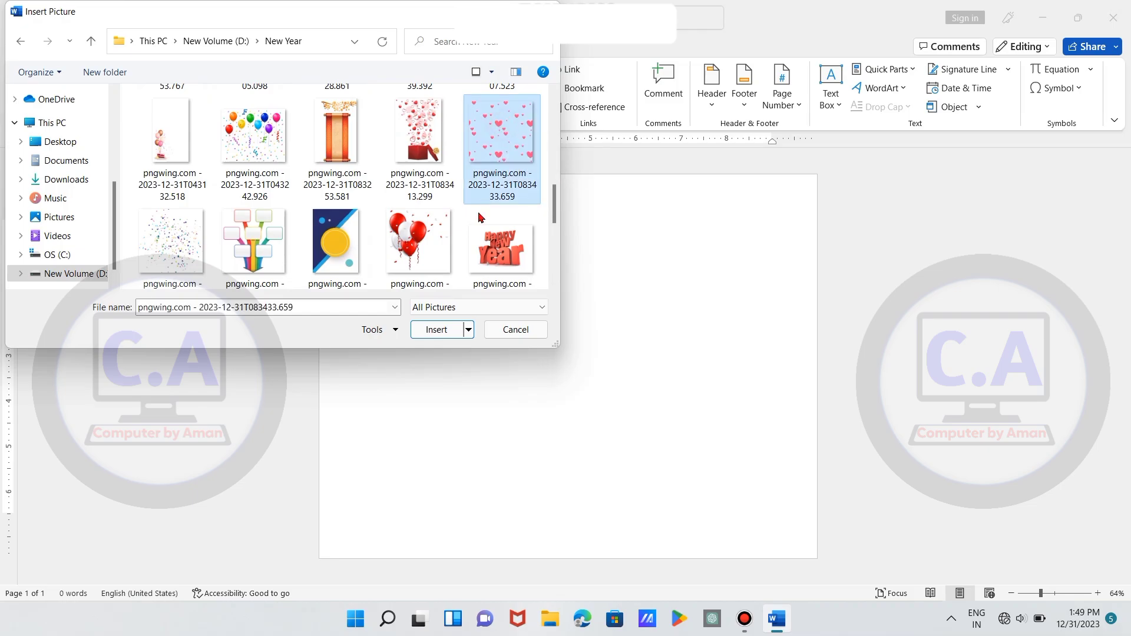
click(439, 330)
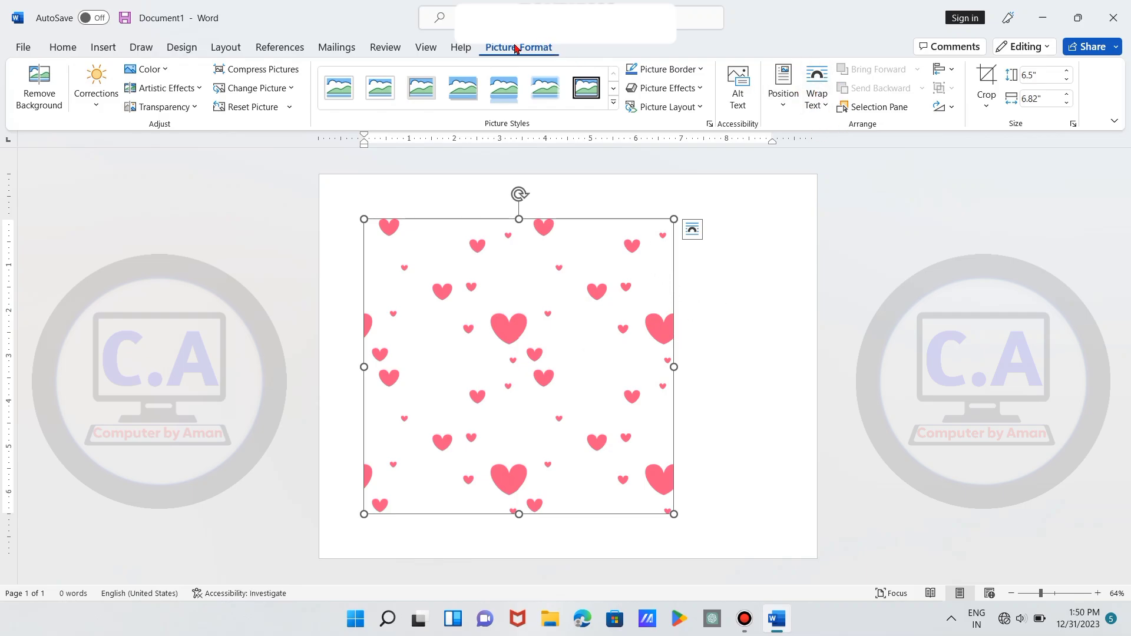
- Float the hearts picture and stretch it to about 10.22" by 11.63", filling the page
click(825, 106)
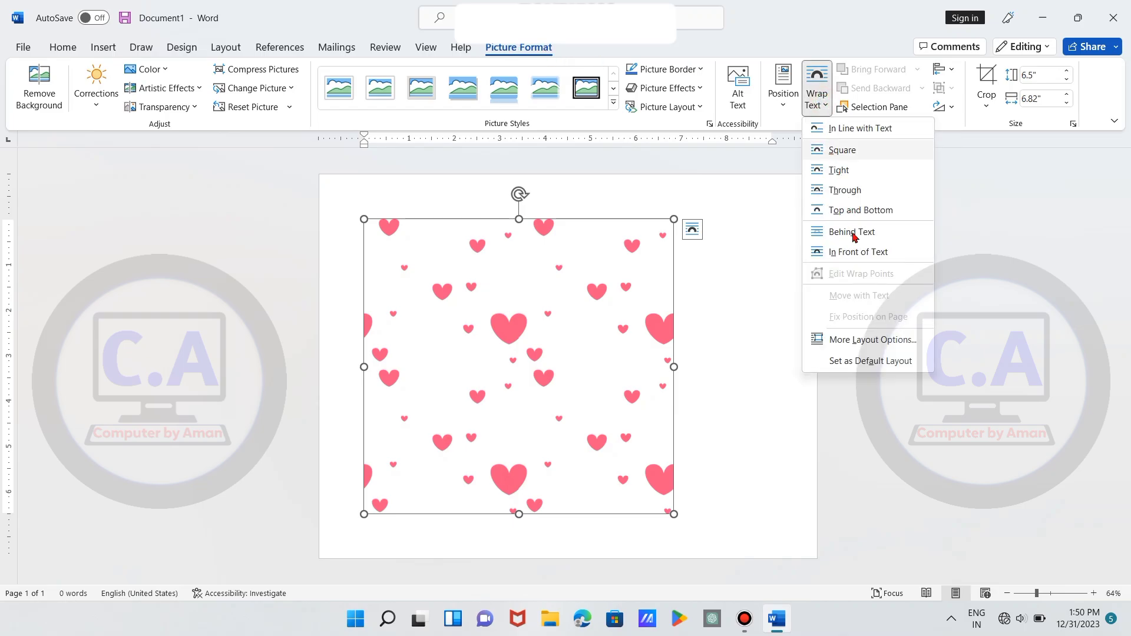
click(856, 253)
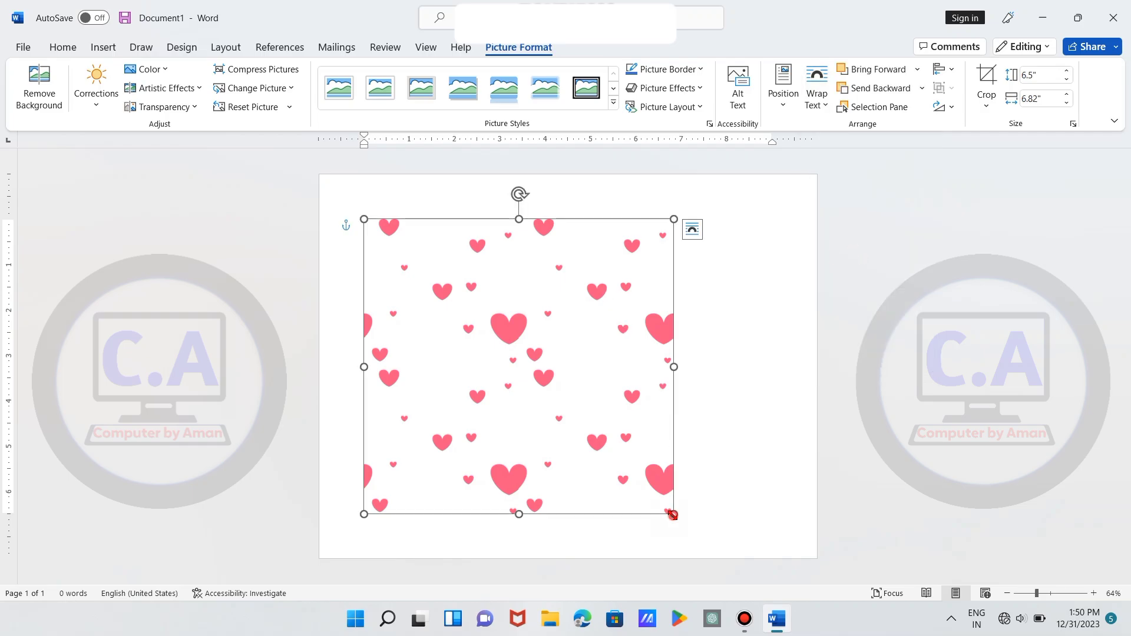
drag(673, 514, 719, 530)
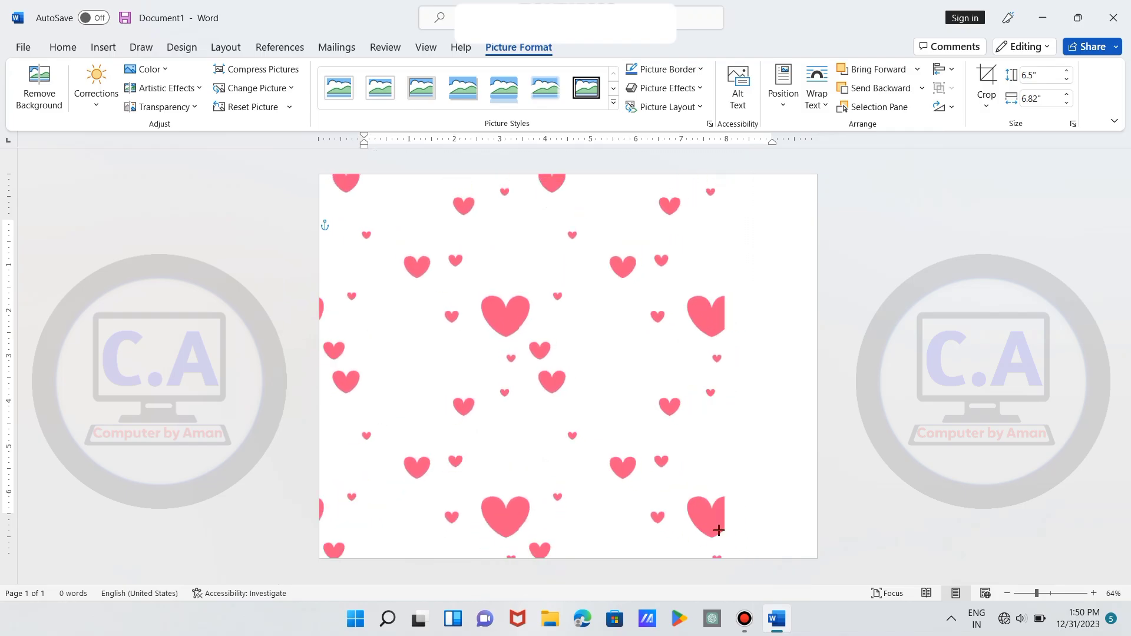
drag(550, 394, 616, 393)
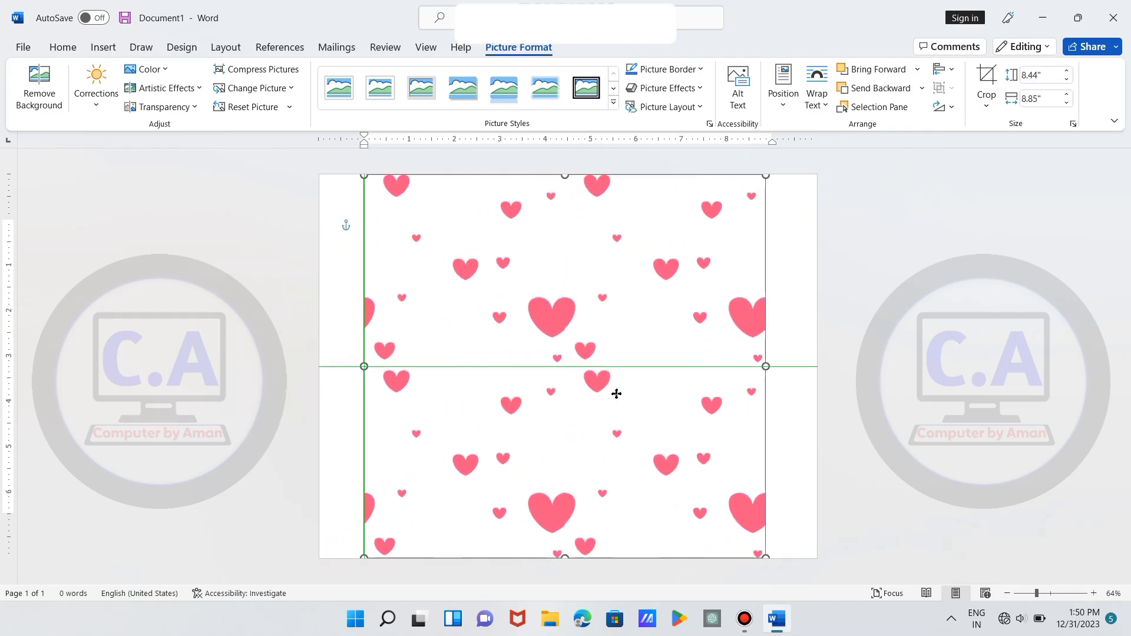
drag(766, 558, 806, 567)
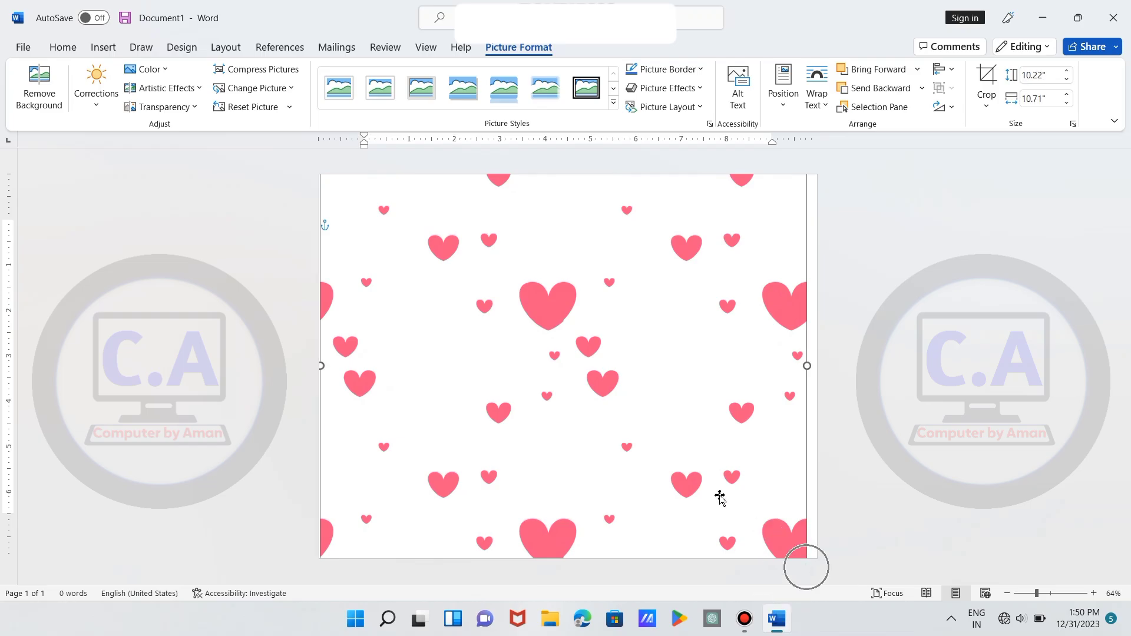
drag(652, 452, 662, 450)
drag(322, 366, 300, 361)
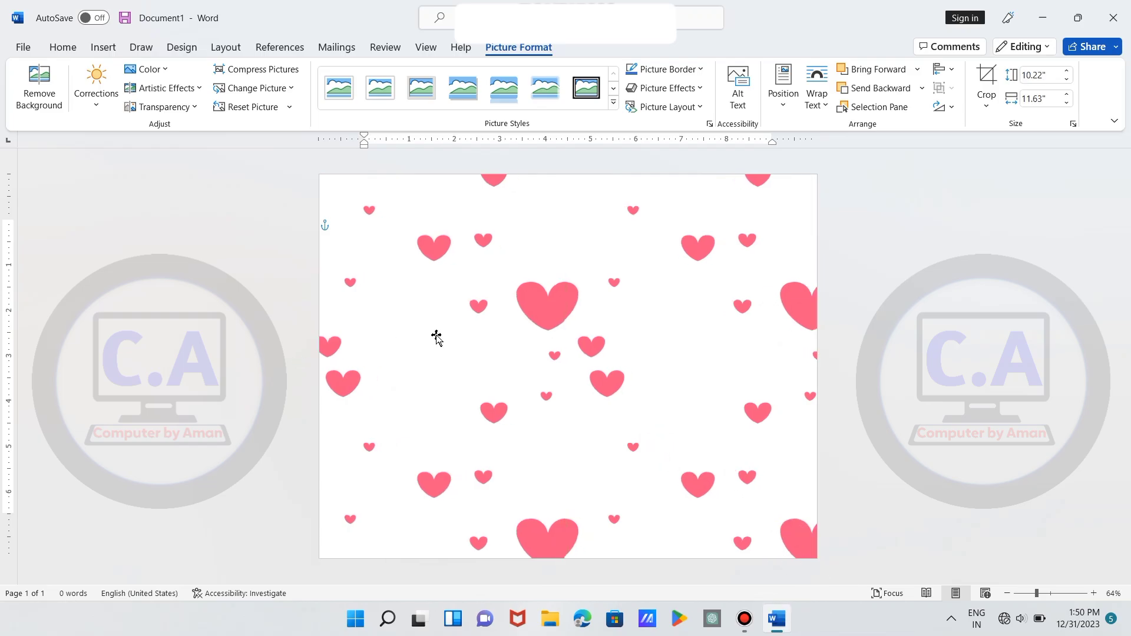
- Insert the hanging ornaments picture from the New Year folder
click(103, 48)
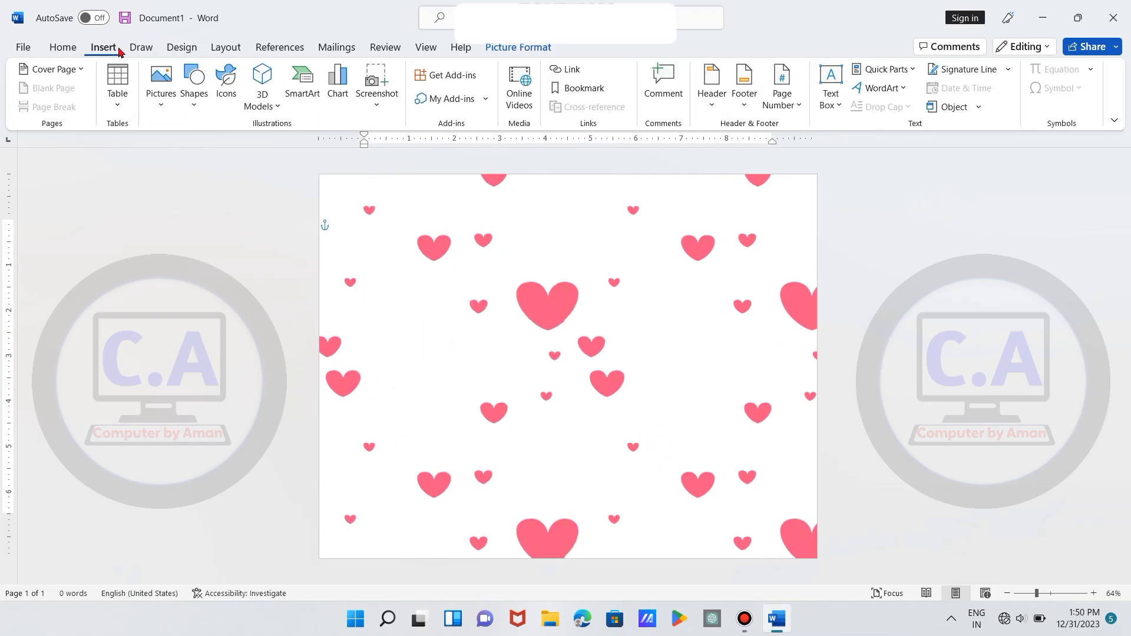
click(156, 83)
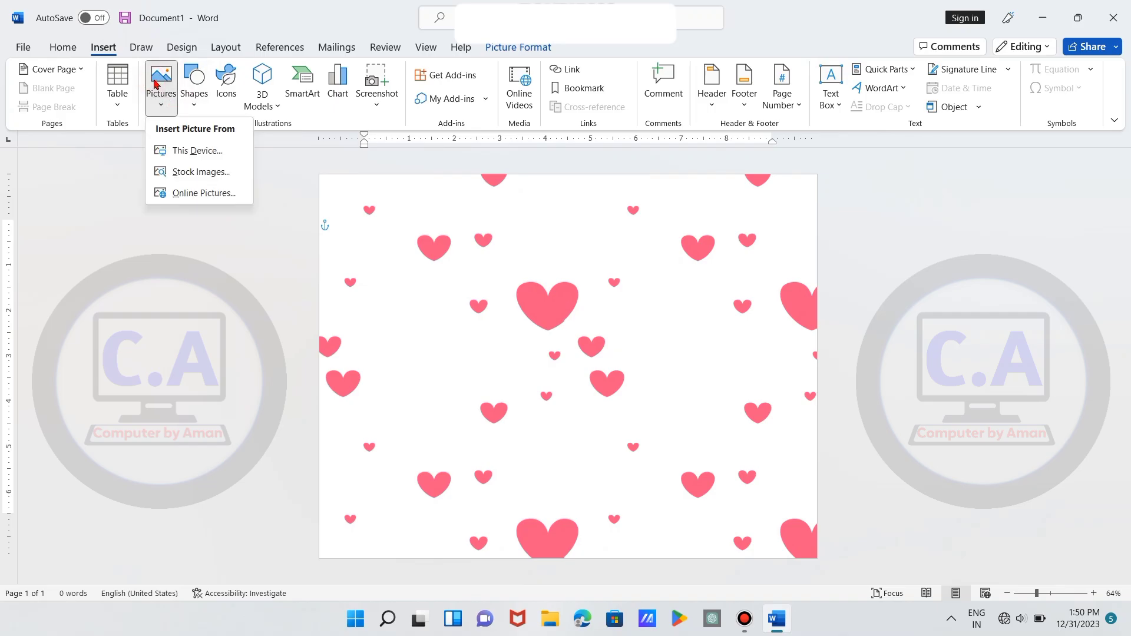
click(211, 155)
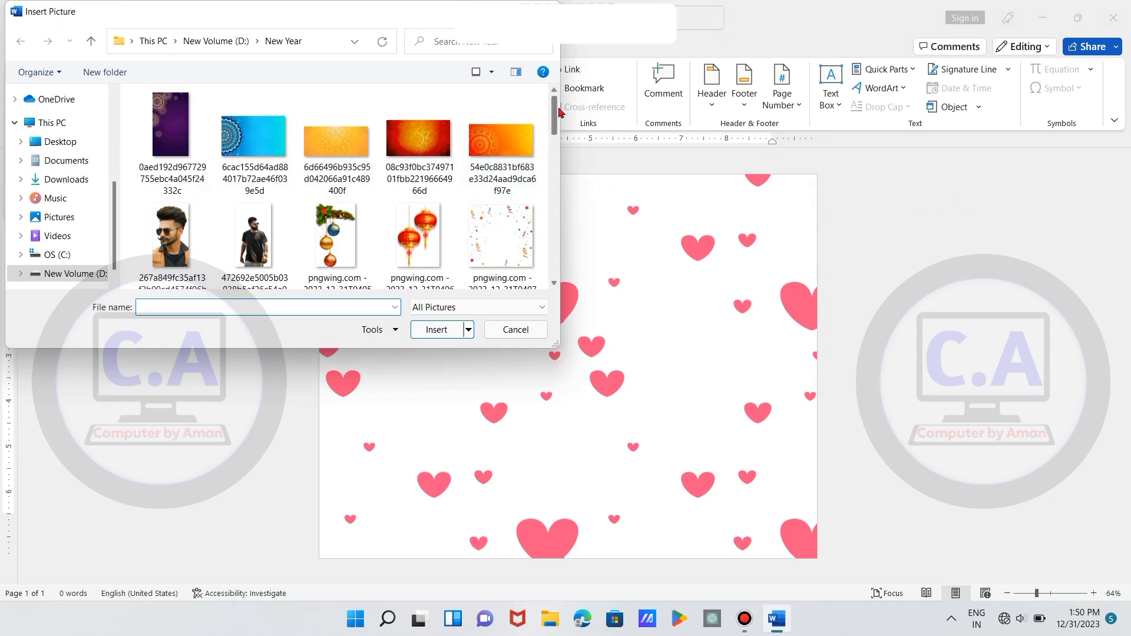
scroll(541, 137, down, 2)
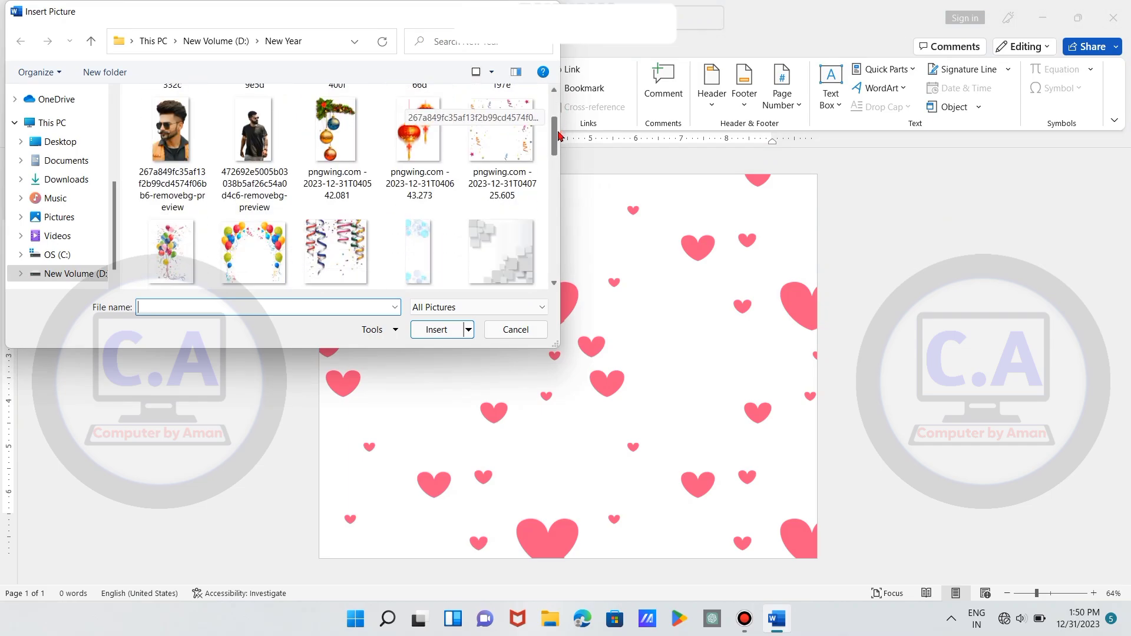
click(341, 122)
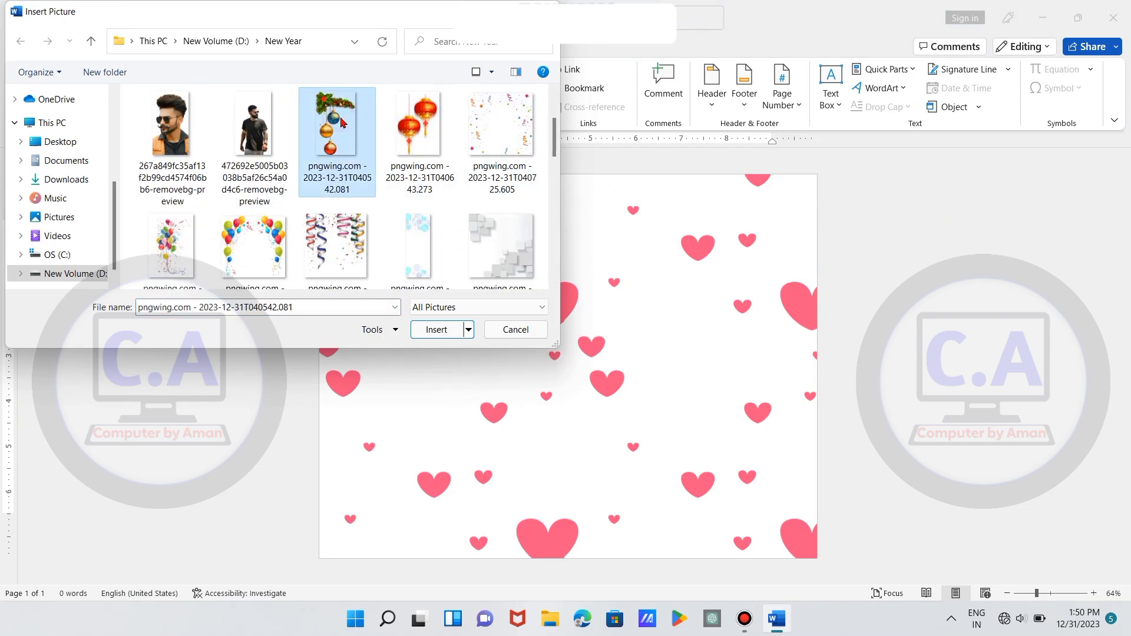
click(436, 329)
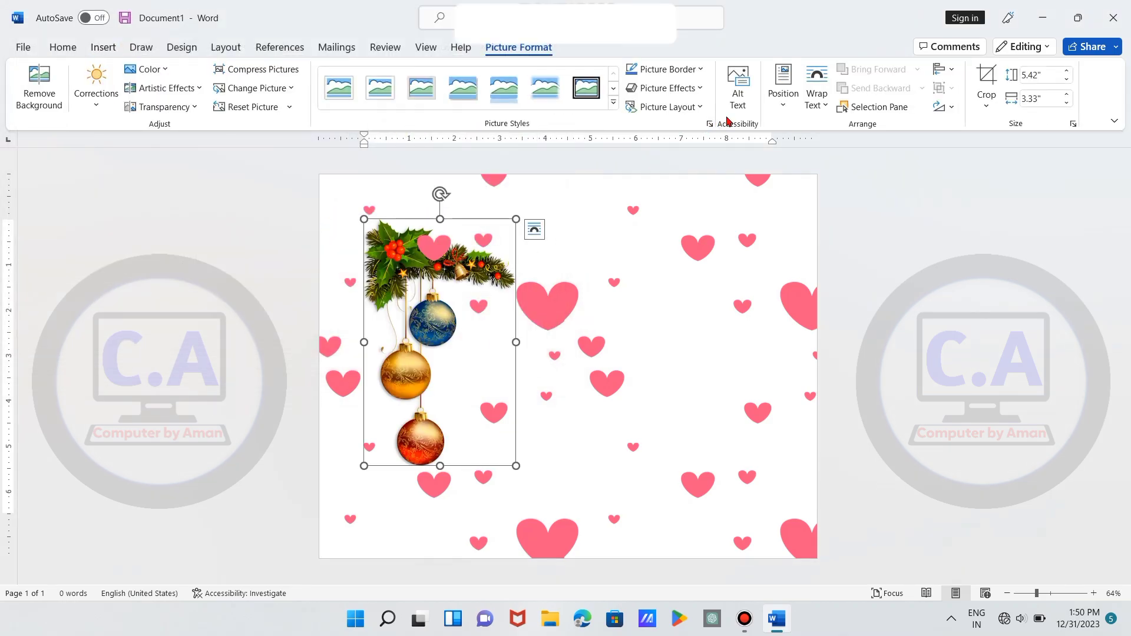
- Float the ornaments in the top-left corner, then duplicate it and move the copy right
click(825, 98)
click(860, 321)
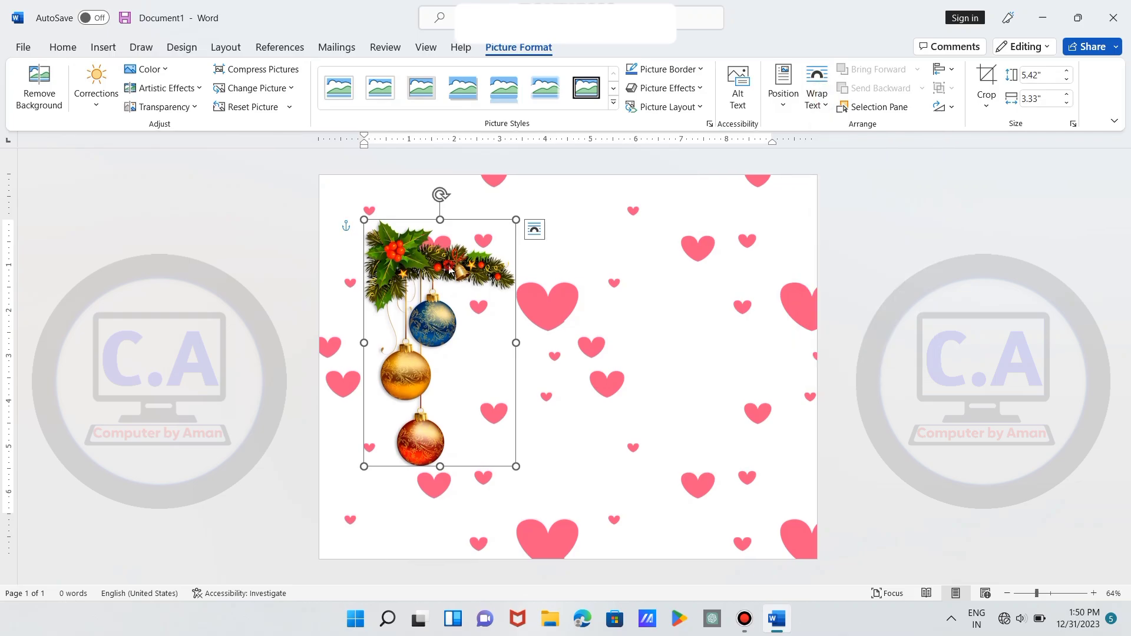
drag(439, 342, 417, 314)
drag(348, 318, 325, 301)
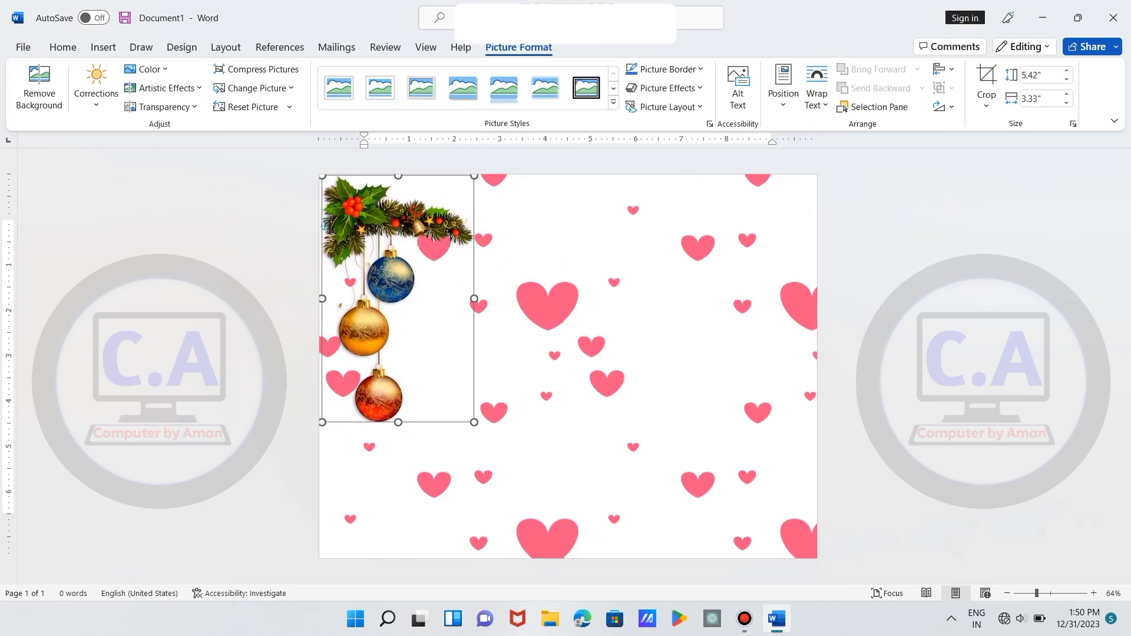
drag(407, 222, 406, 223)
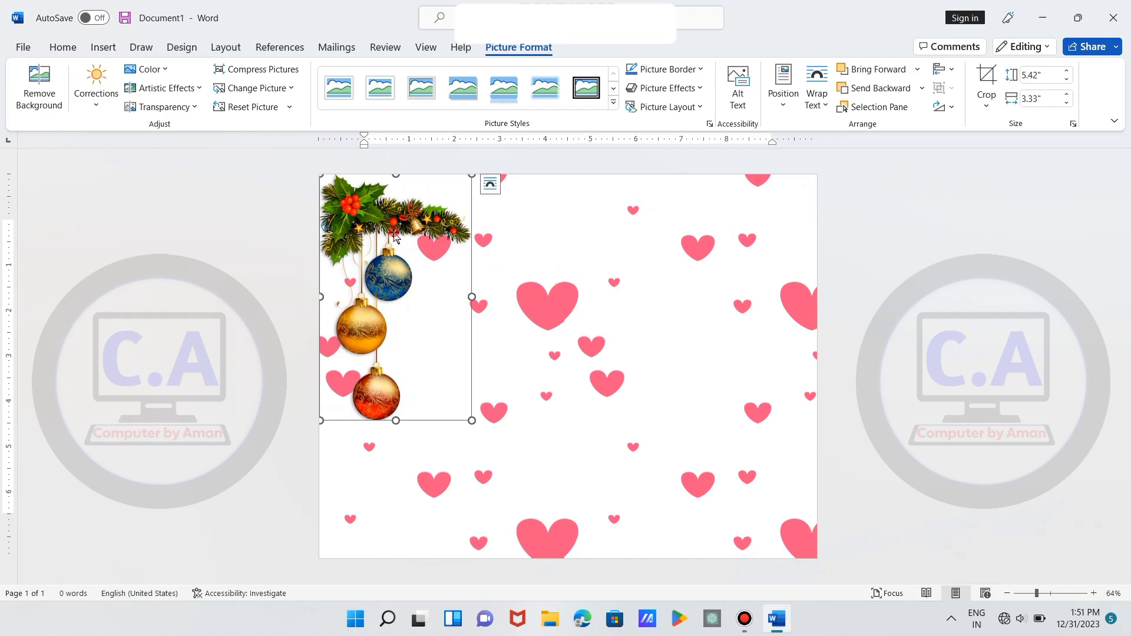
drag(392, 227, 392, 226)
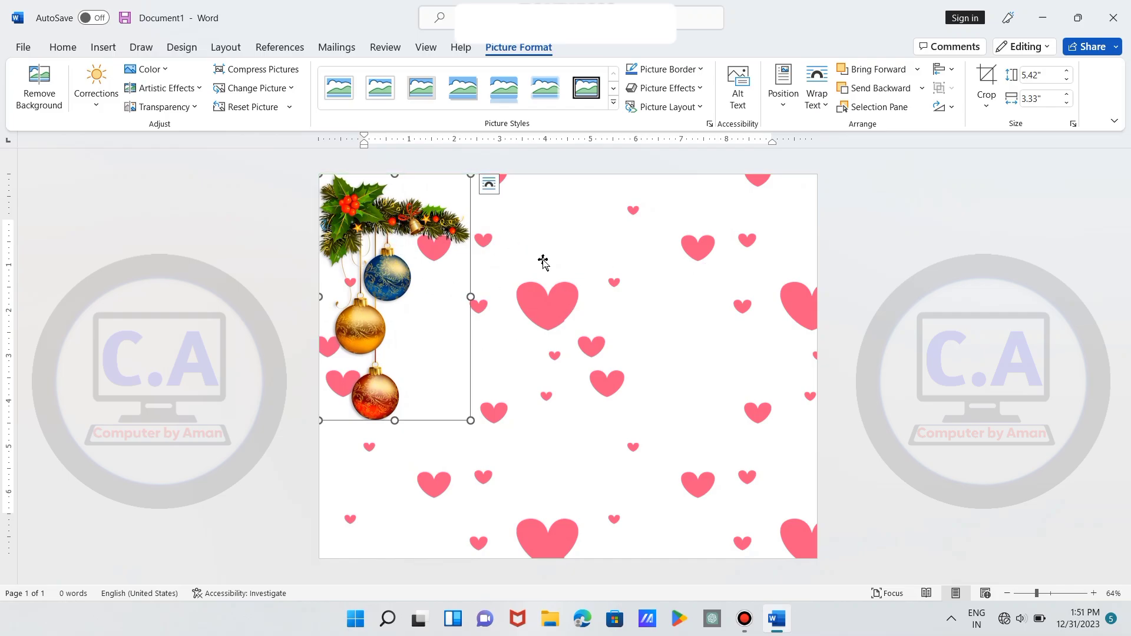
key(ctrl+d)
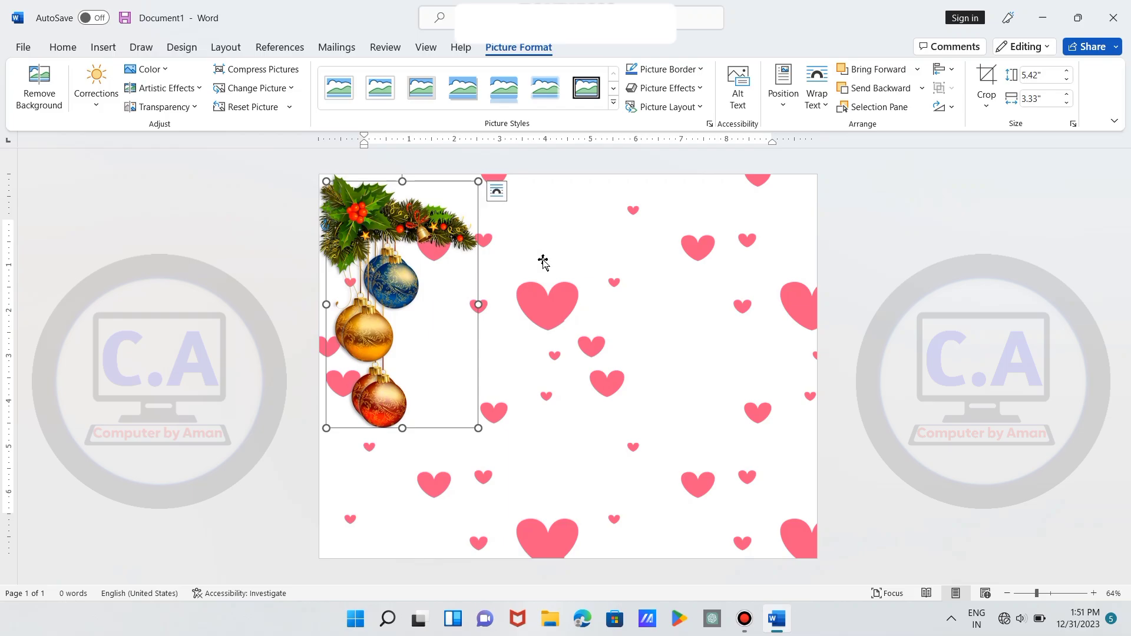
mouse_move(393, 247)
mouse_down()
mouse_move(701, 244)
mouse_move(614, 248)
mouse_up()
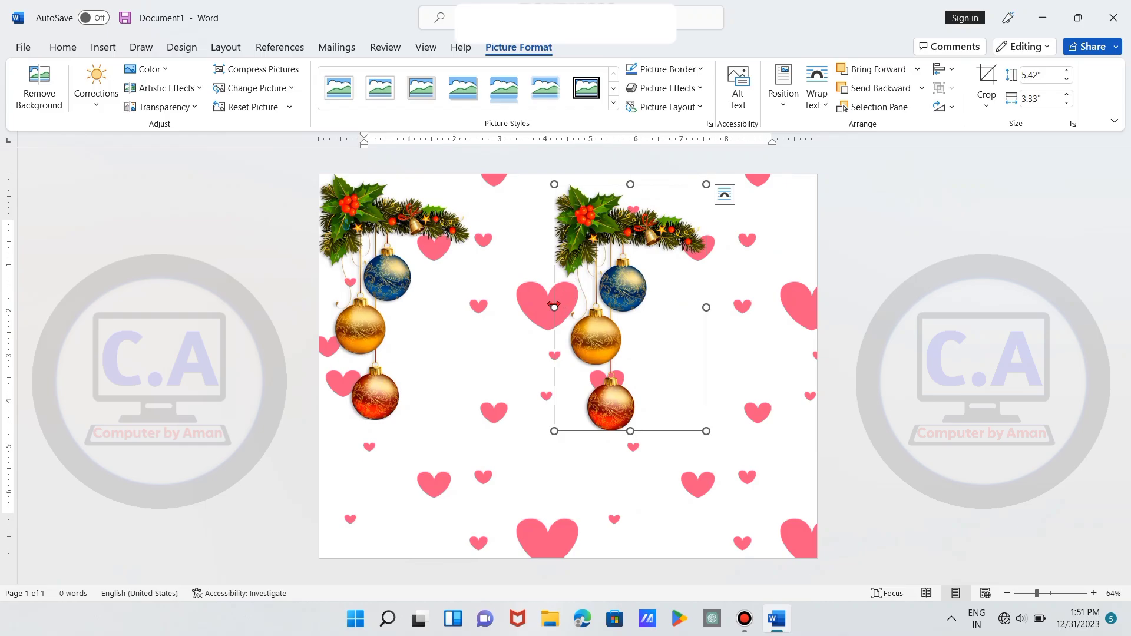
- Mirror the ornaments copy horizontally and align it in the top-right corner
drag(554, 305, 852, 304)
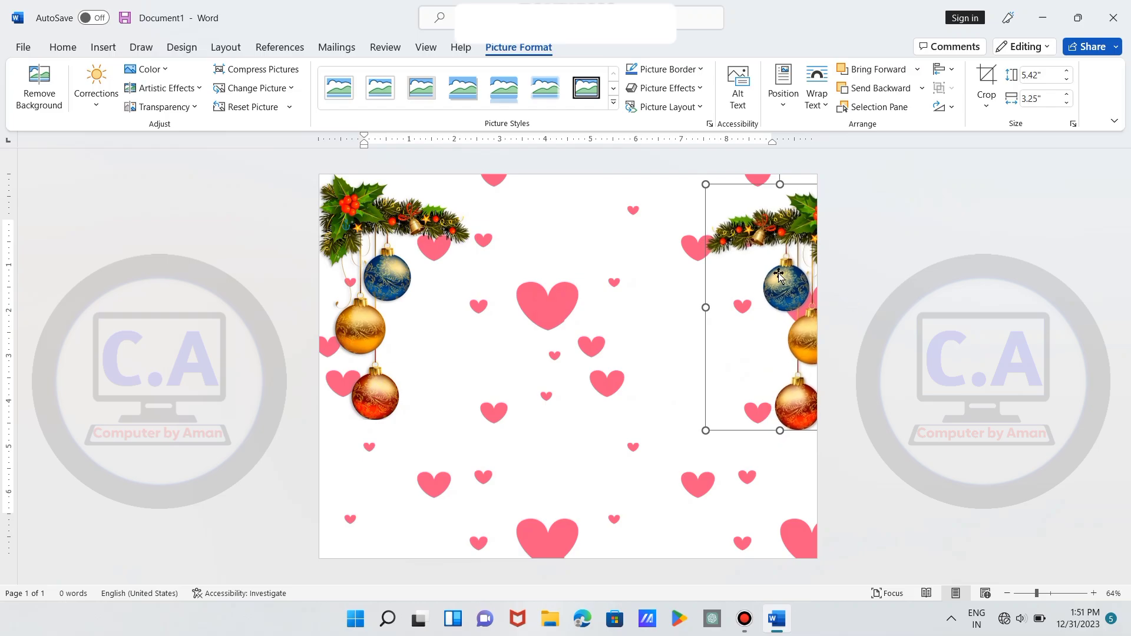
drag(778, 271, 745, 261)
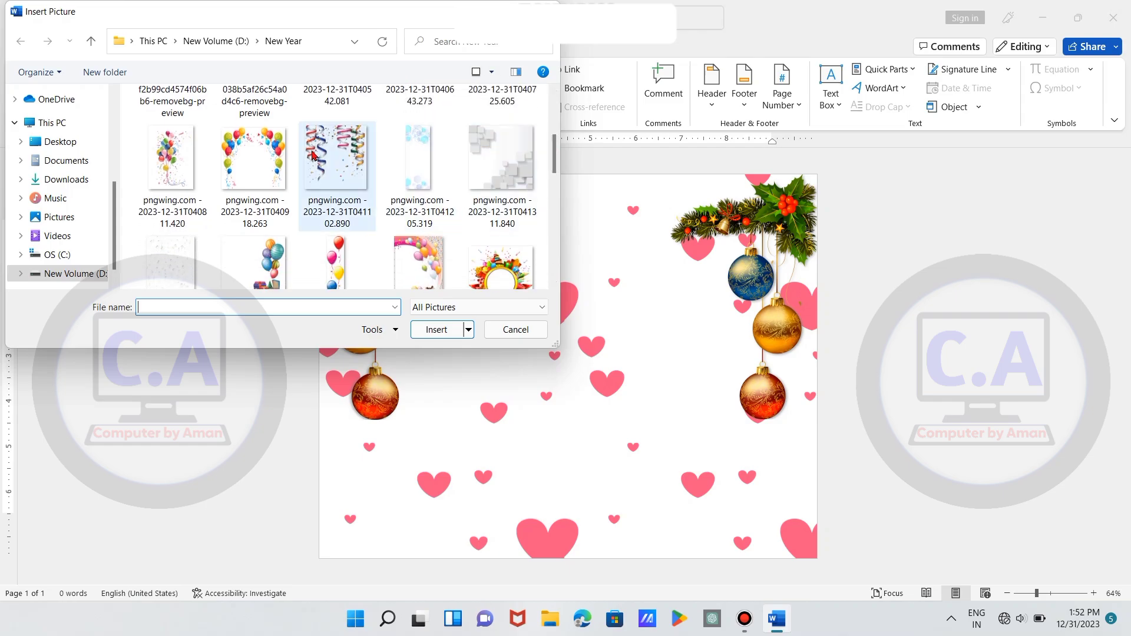
- Insert the streamers picture in front of text and centre it at the page top
click(330, 156)
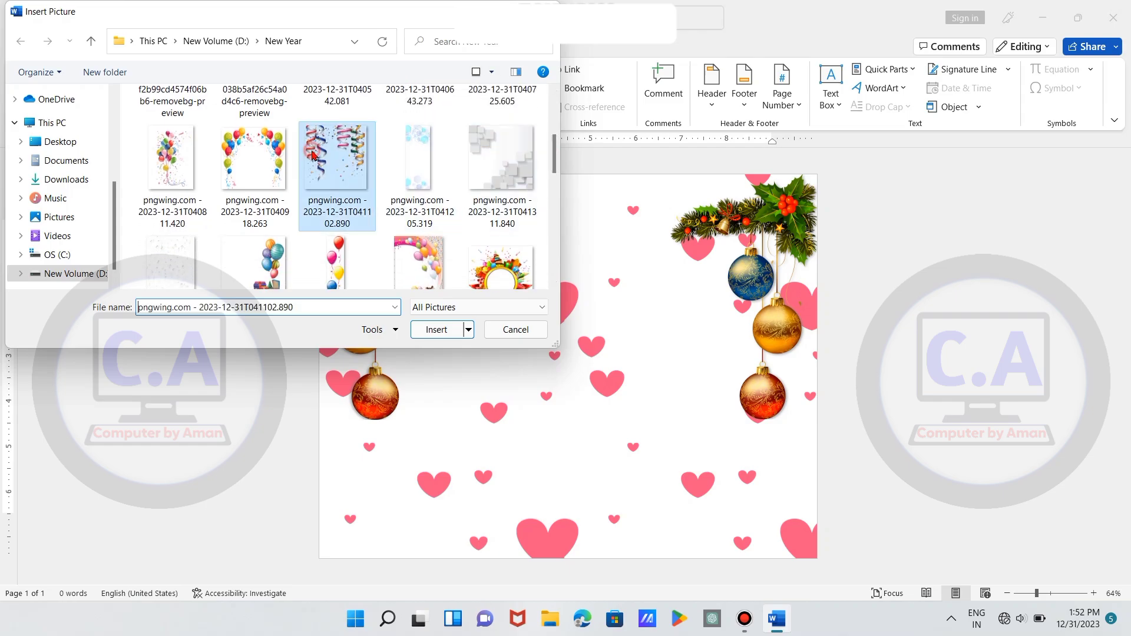
click(436, 329)
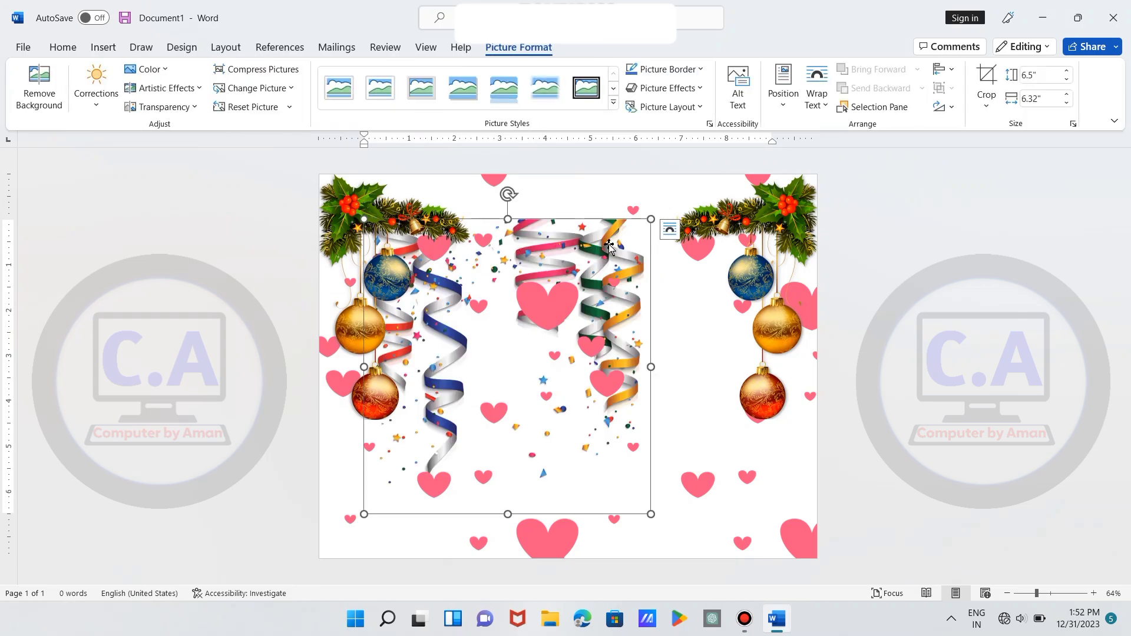
click(823, 101)
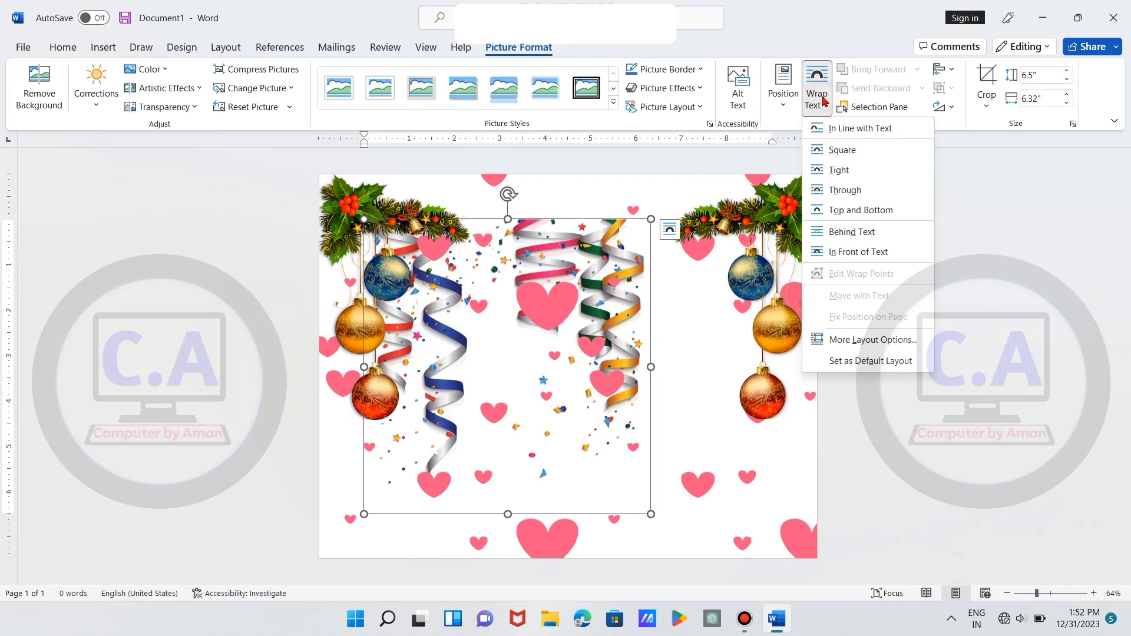
click(874, 253)
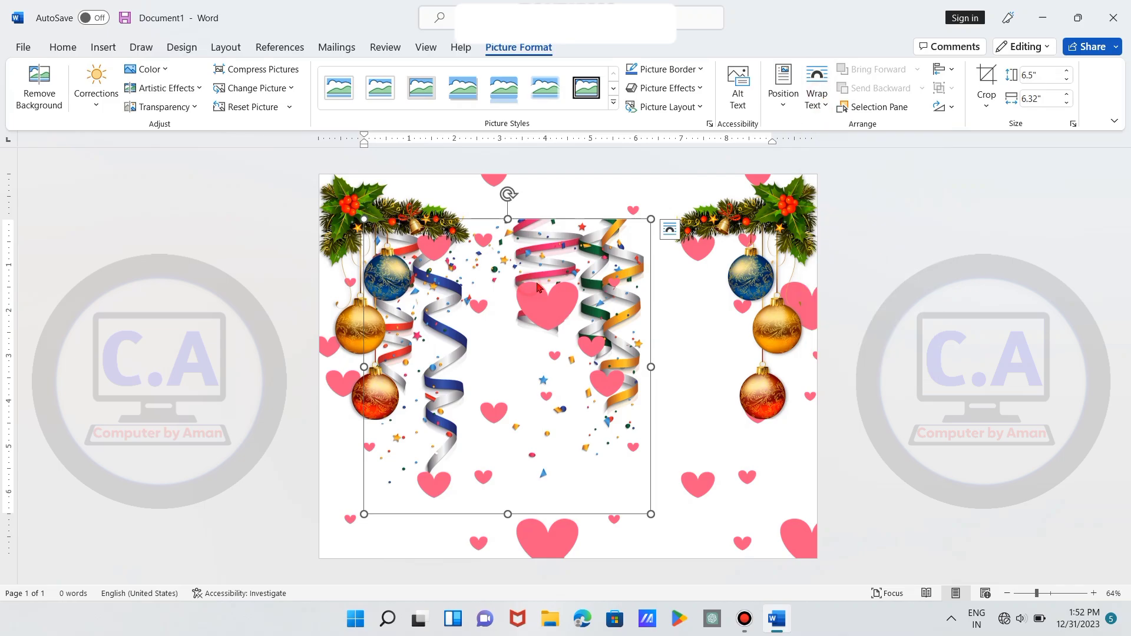
drag(530, 289, 574, 248)
drag(567, 245, 578, 239)
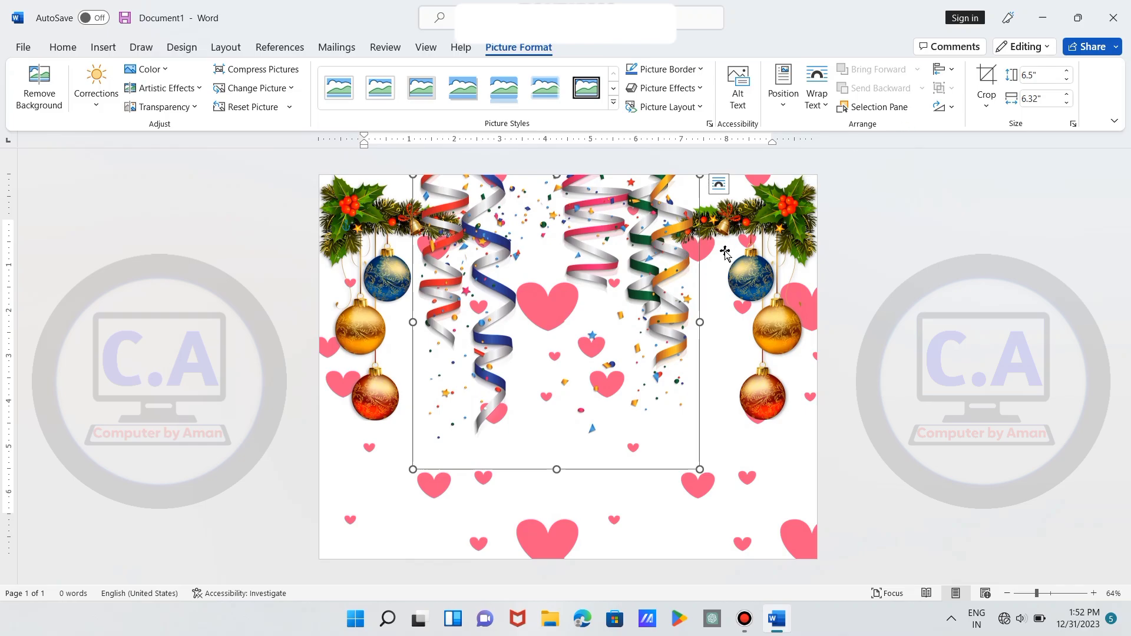
- Apply a slight transparency preset to the streamers picture
click(908, 234)
click(631, 267)
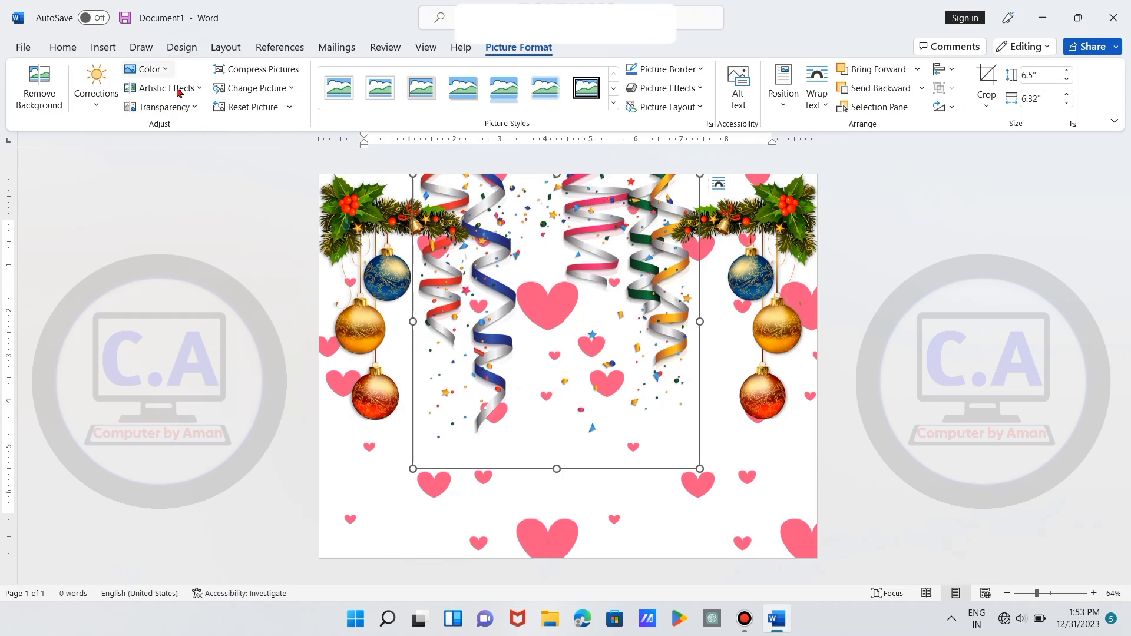
click(165, 107)
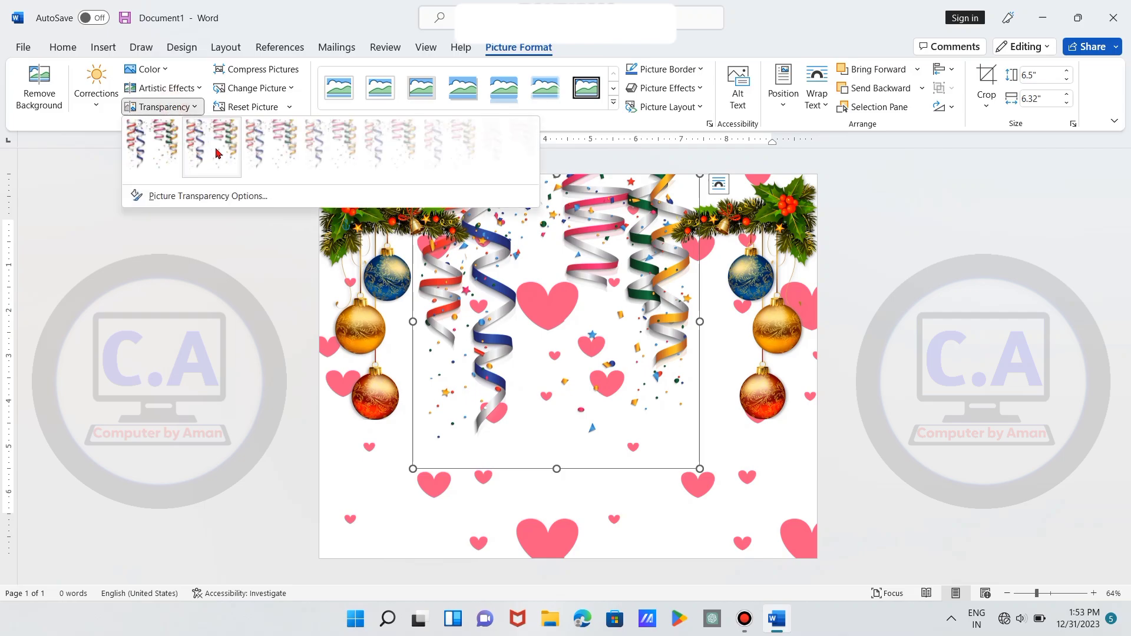
click(216, 152)
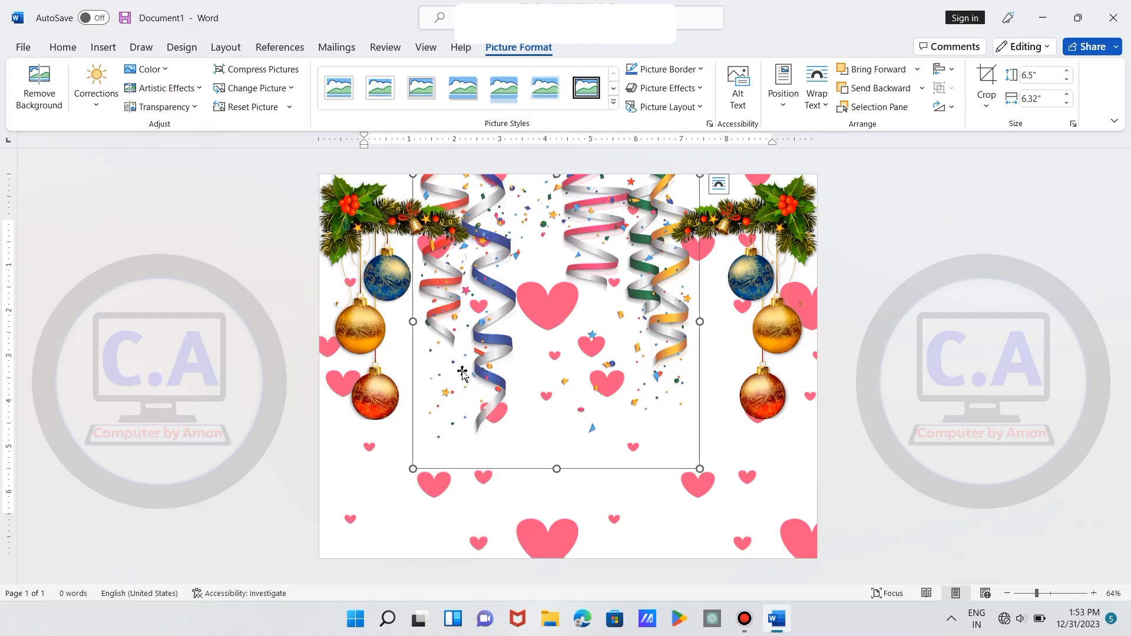
click(465, 506)
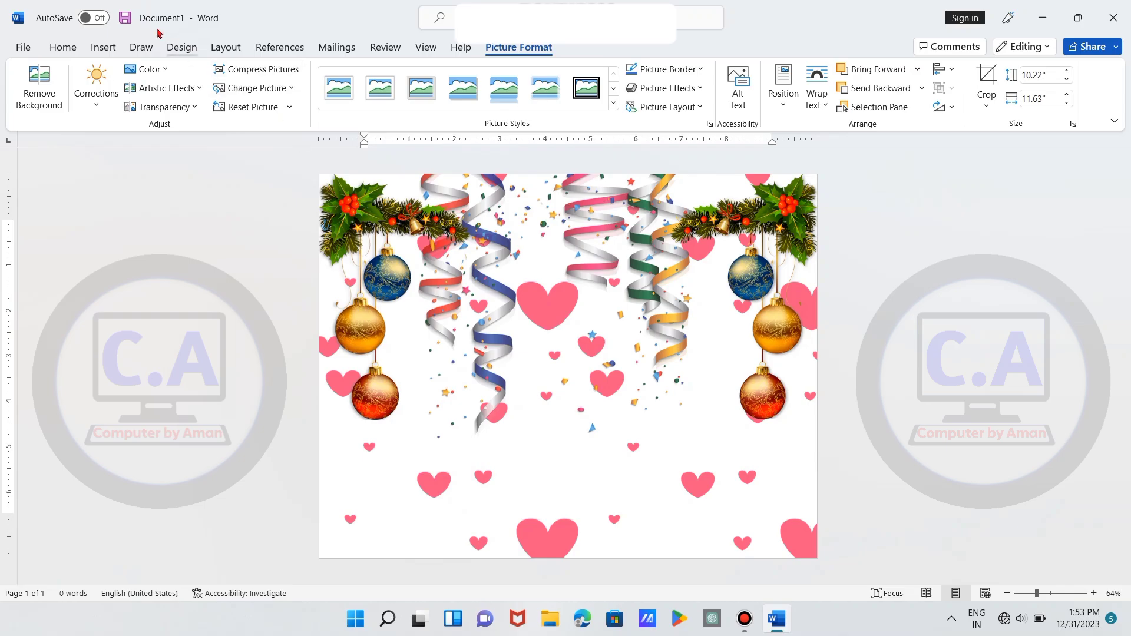
click(105, 49)
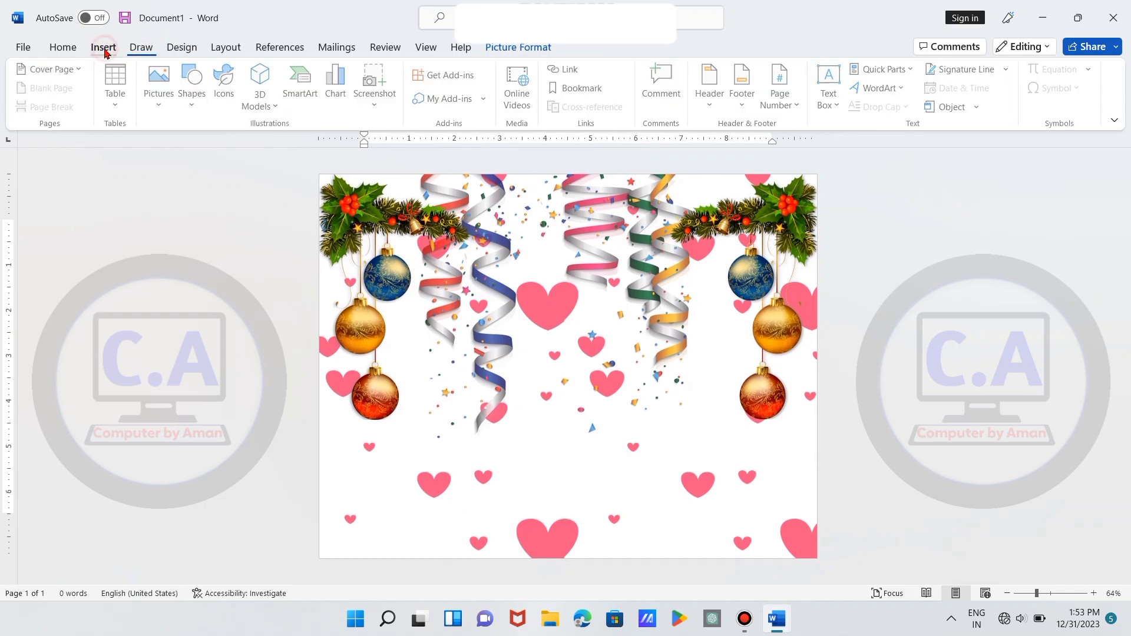
- Insert the open gift box with hearts image from the New Year folder
click(160, 96)
click(183, 147)
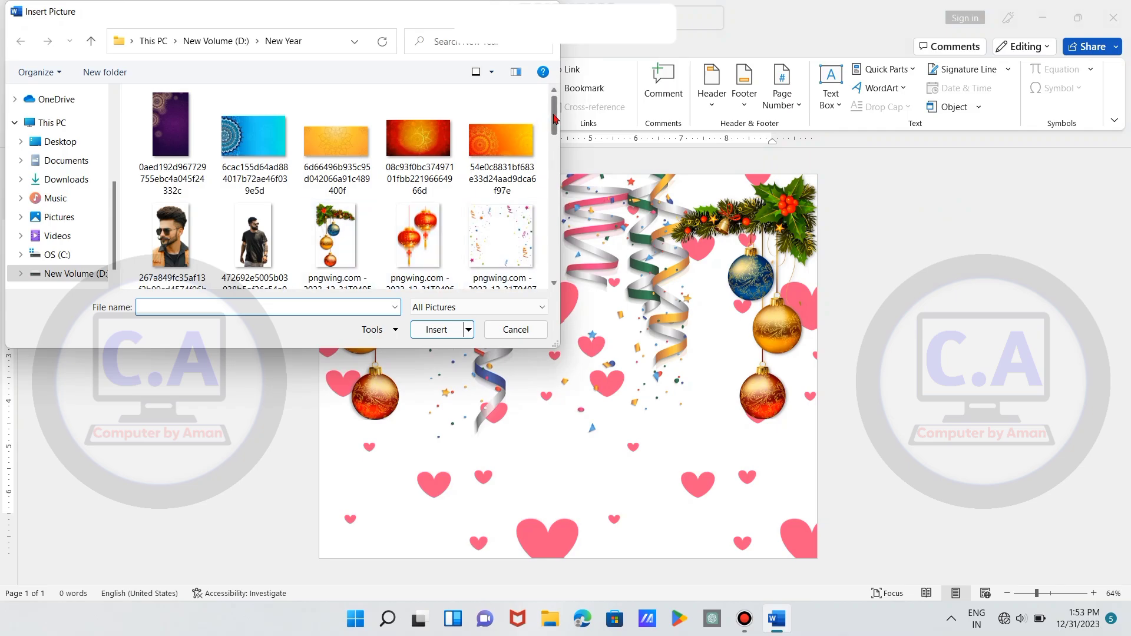
drag(555, 118, 559, 192)
click(409, 192)
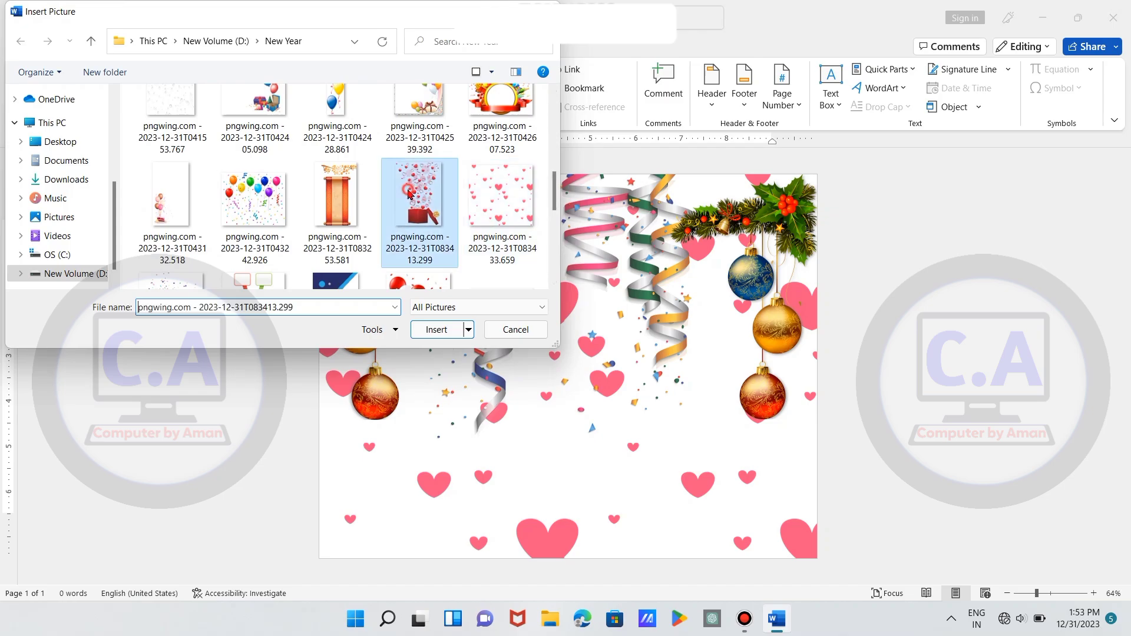
click(440, 327)
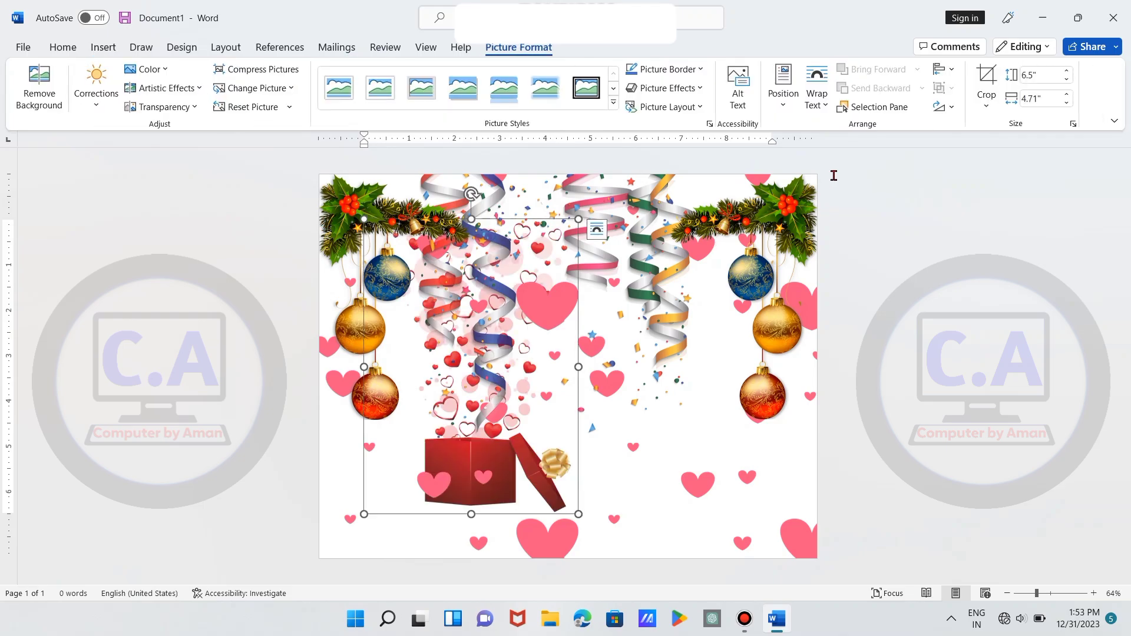
- Float the gift box in front, shrink it to about 3.29" by 2.38", tilt it, and place it bottom-left
click(817, 91)
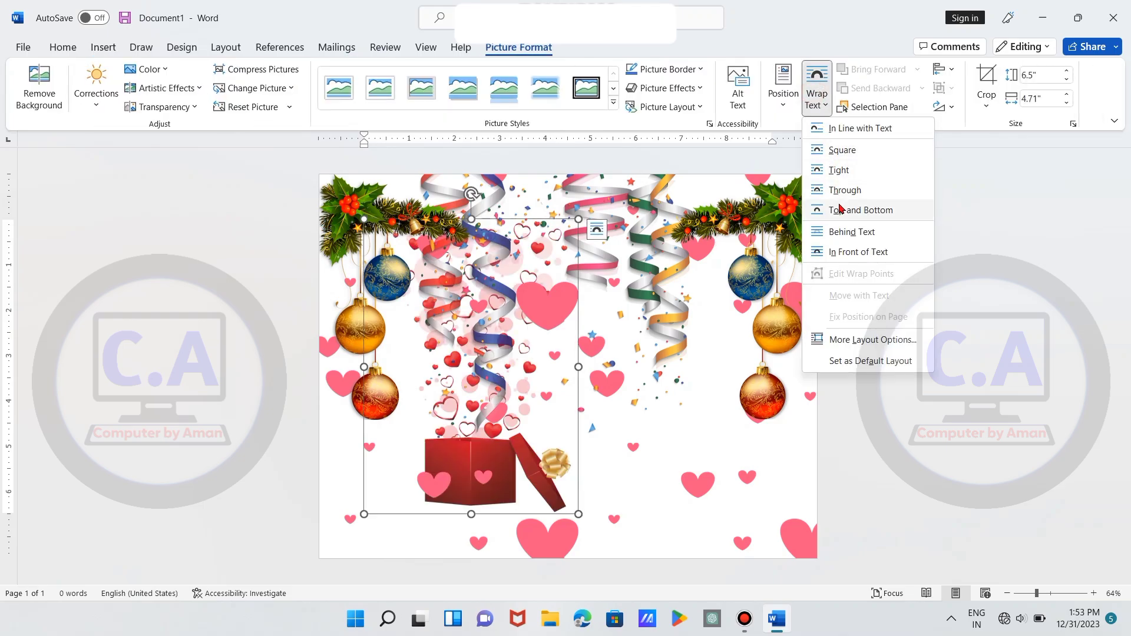
click(851, 253)
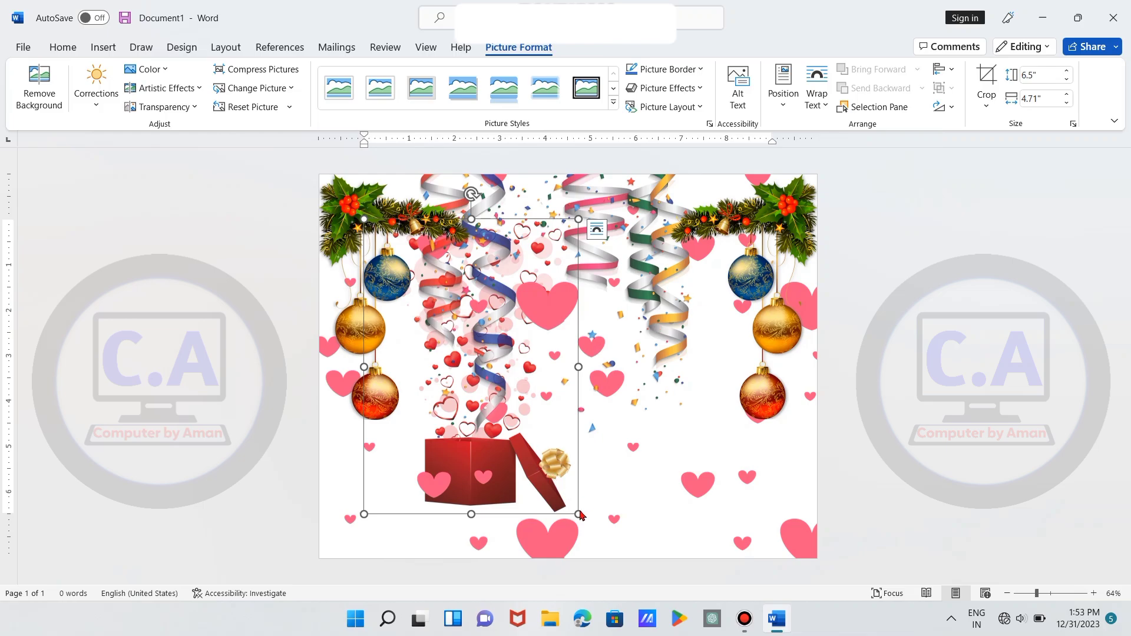
mouse_move(580, 514)
mouse_down()
mouse_move(501, 384)
mouse_move(399, 508)
mouse_up()
mouse_move(462, 550)
mouse_down()
mouse_move(417, 489)
mouse_move(358, 534)
mouse_up()
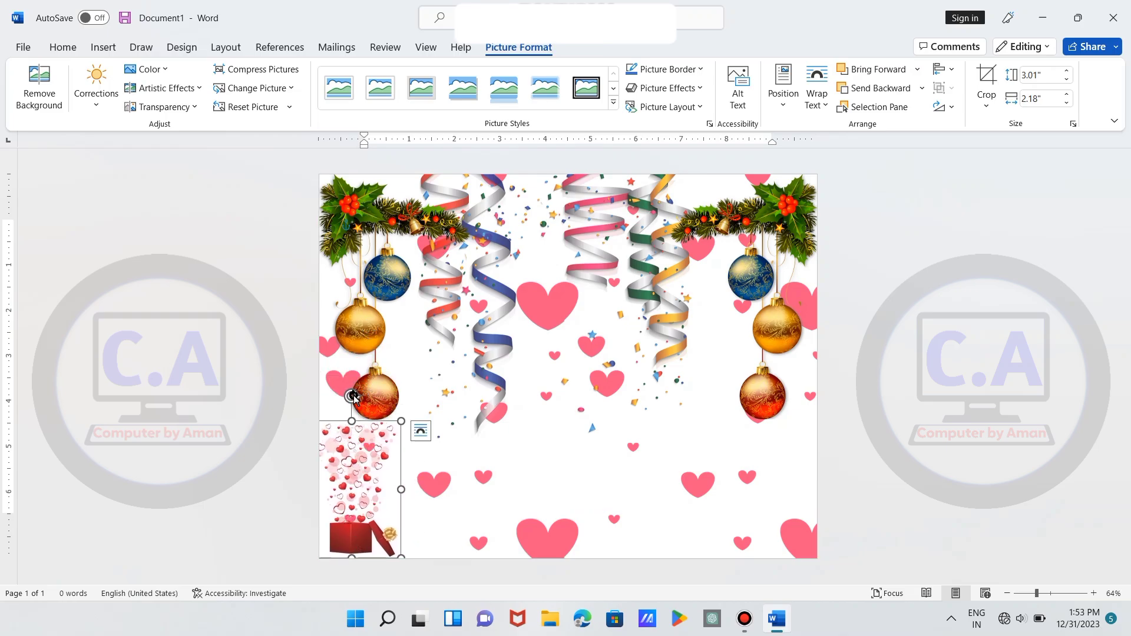
drag(358, 397, 397, 415)
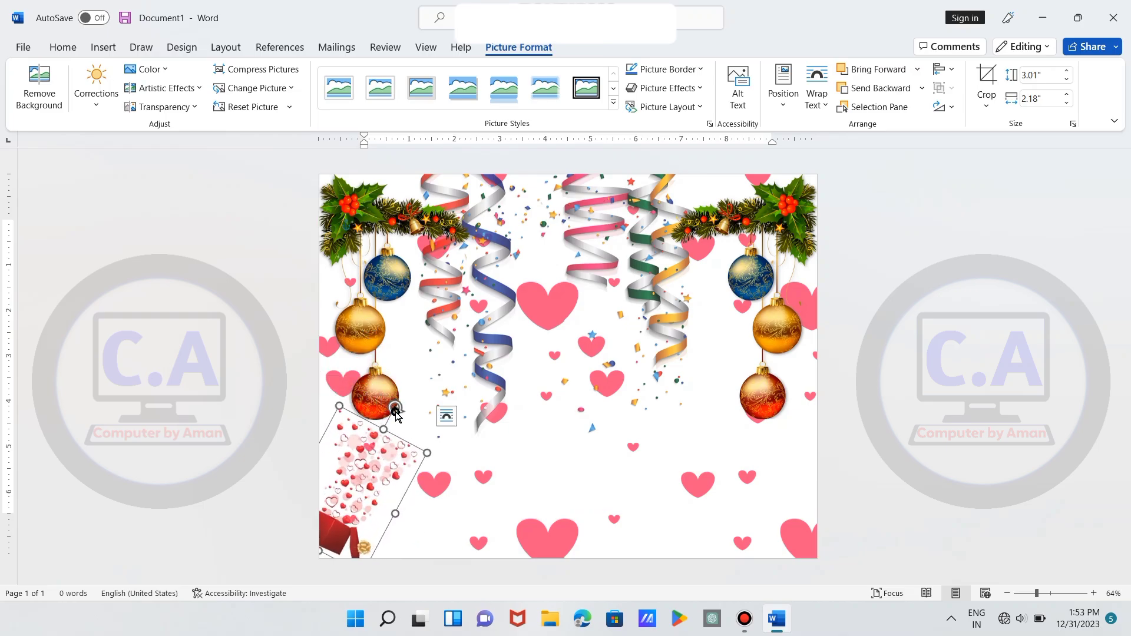
mouse_move(374, 465)
mouse_down()
mouse_move(381, 474)
mouse_move(451, 456)
mouse_up()
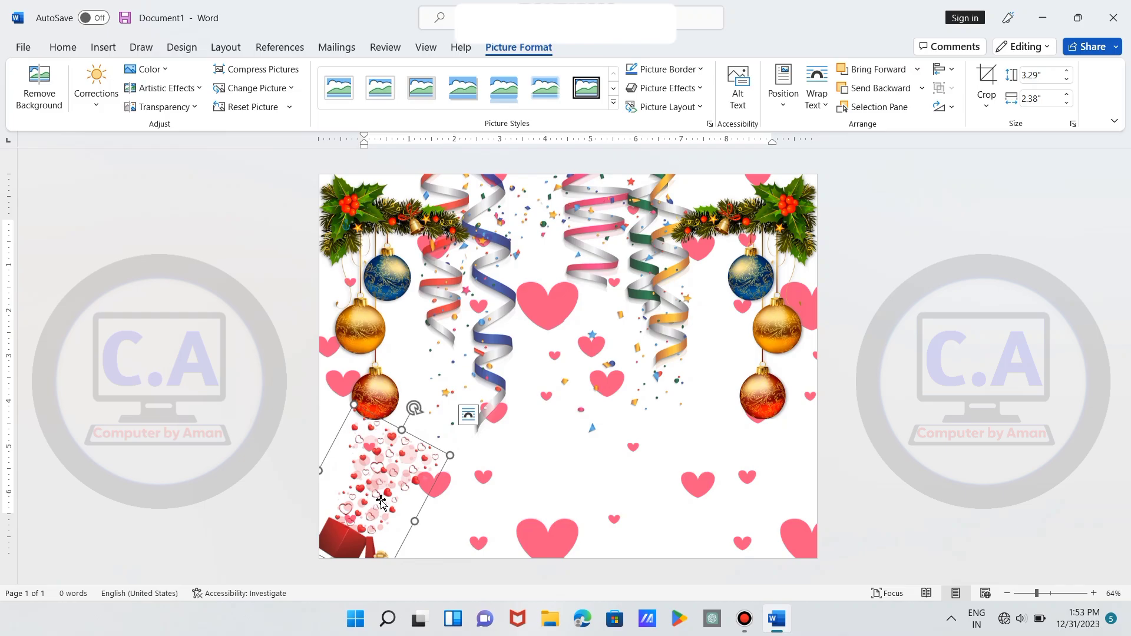
- Duplicate the gift box picture and place the copy, tilted the opposite way, in the lower-right corner
key(Down)
key(Right)
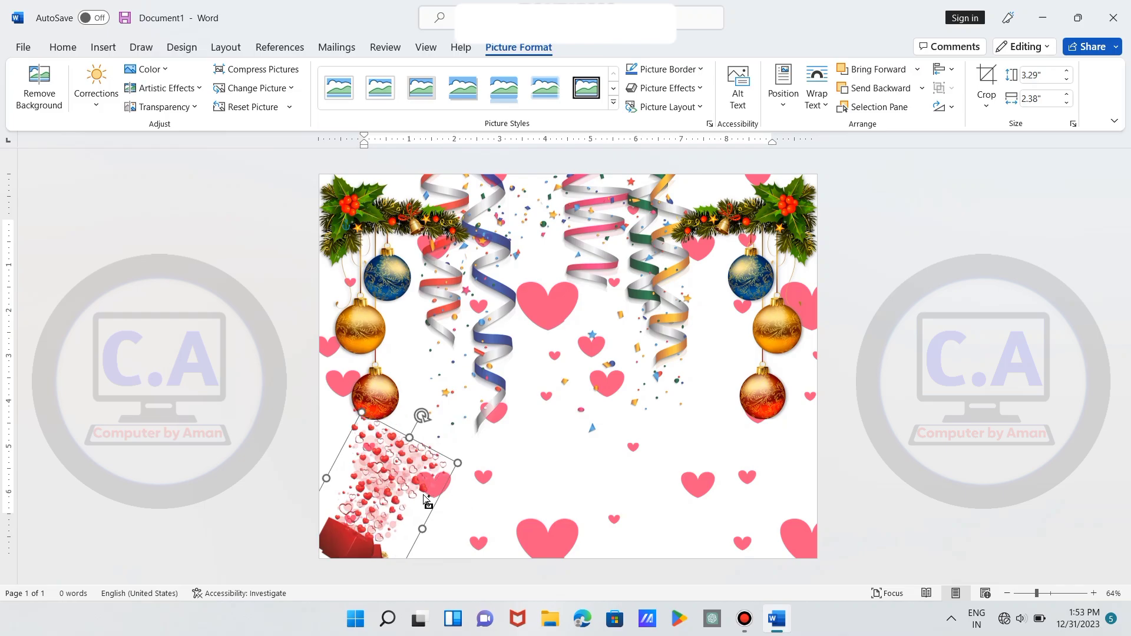
drag(401, 489, 720, 468)
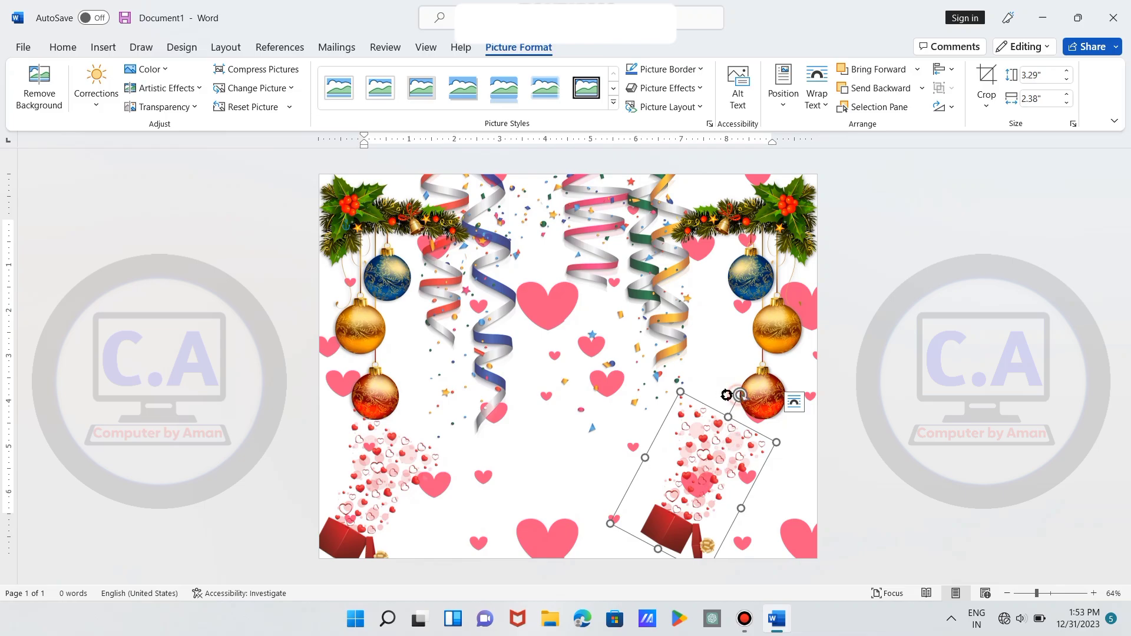
drag(740, 395, 657, 414)
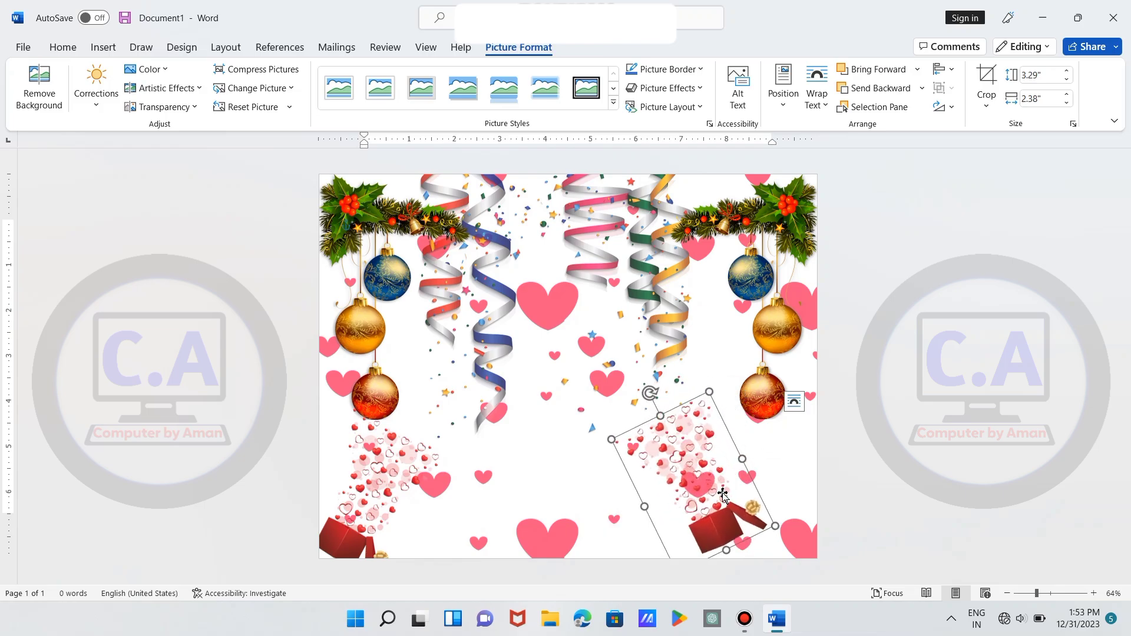
mouse_move(712, 492)
mouse_down()
mouse_move(797, 508)
mouse_move(787, 507)
mouse_up()
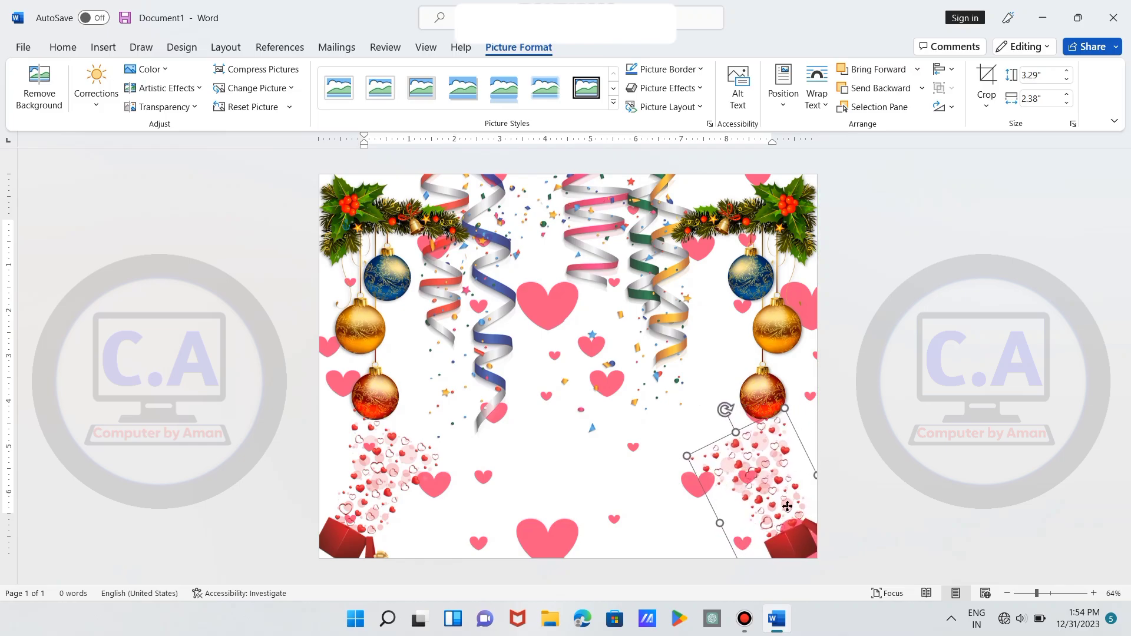
click(577, 475)
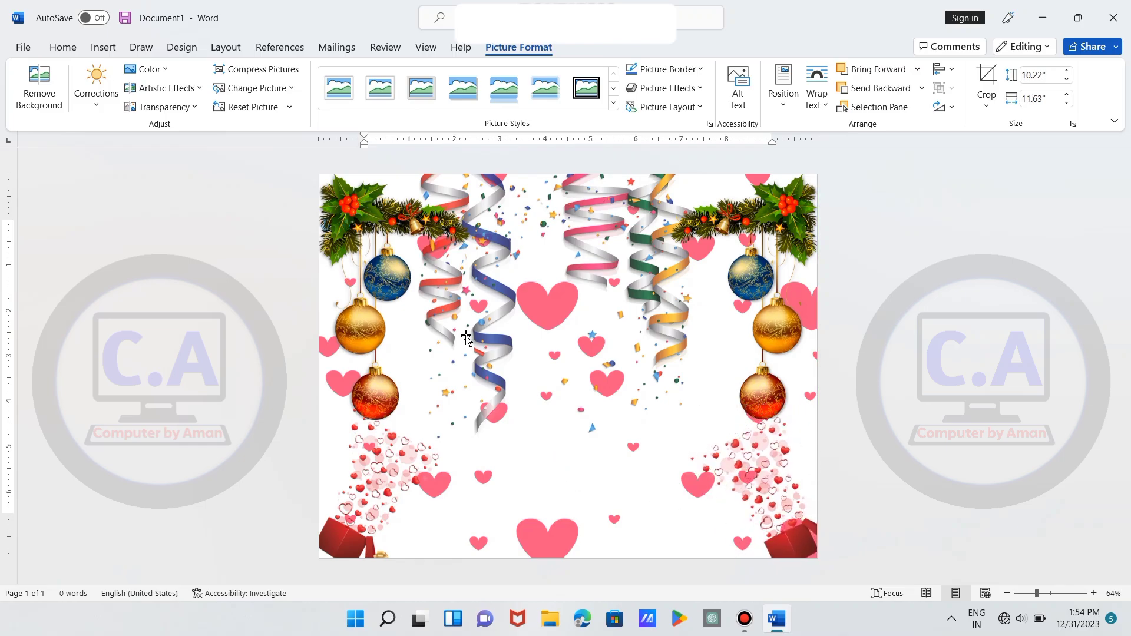
- Insert the red 3D Happy New Year image from this computer into the card
click(103, 49)
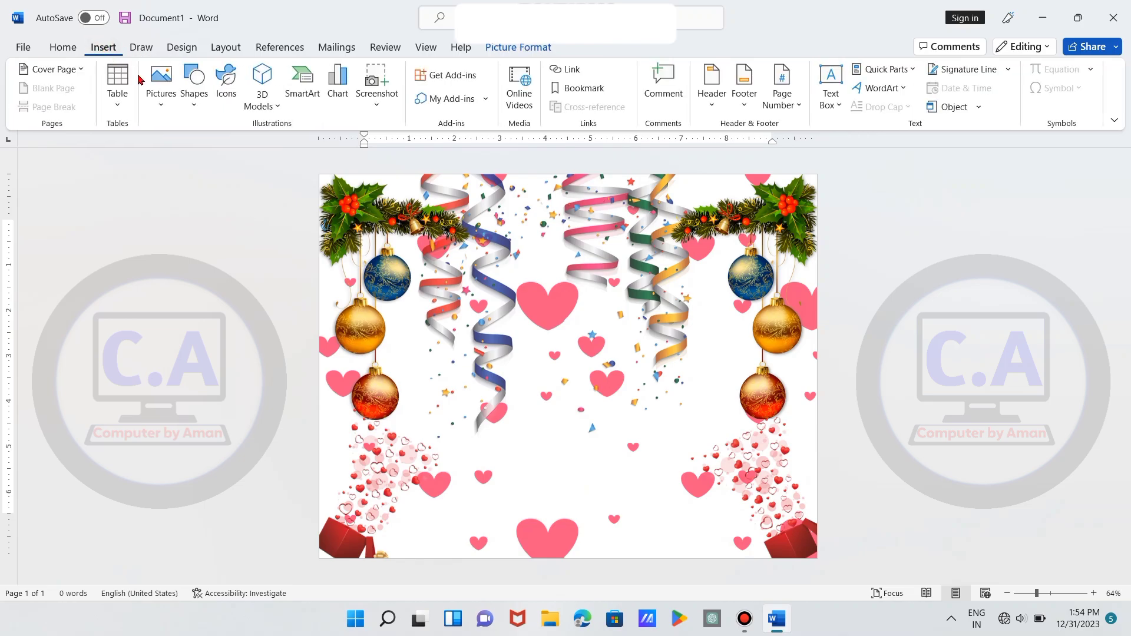
click(160, 86)
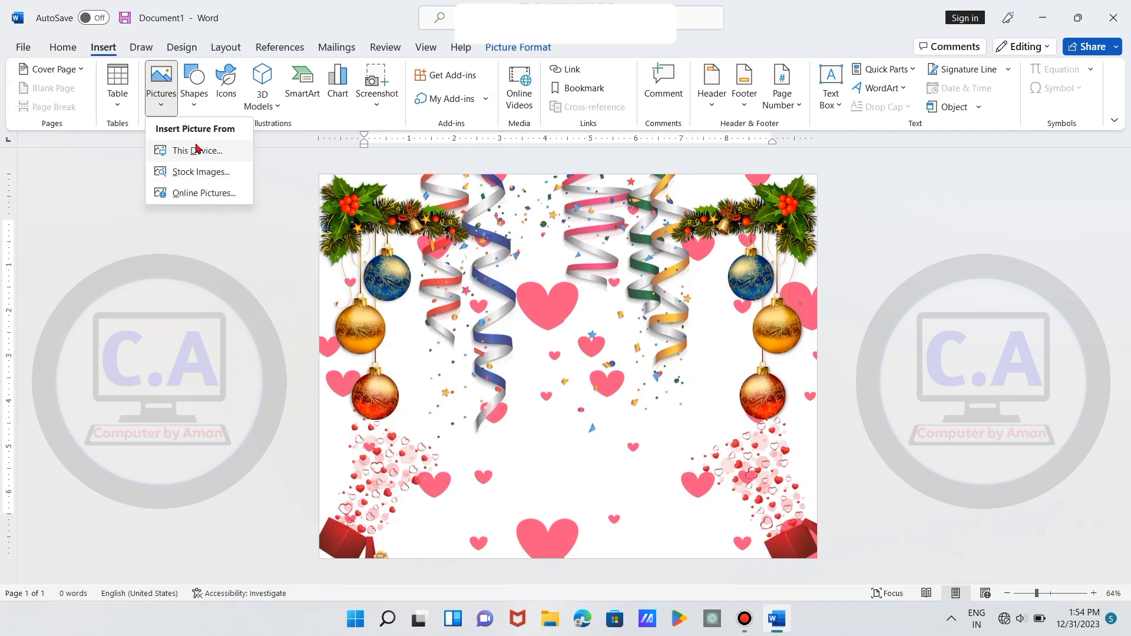
click(197, 151)
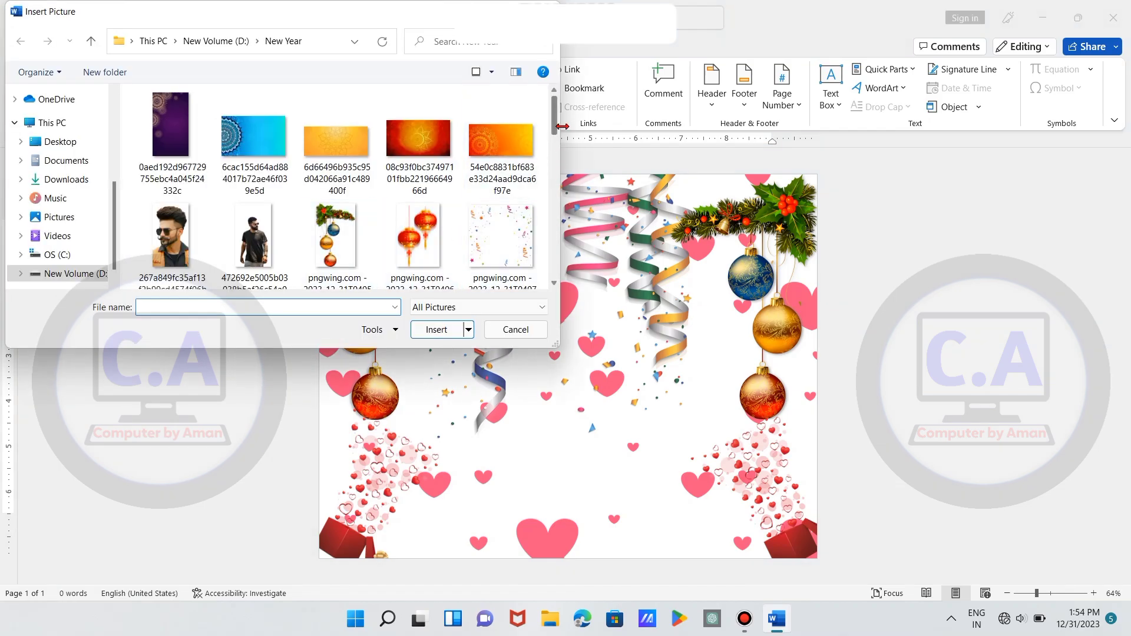
drag(554, 121, 548, 263)
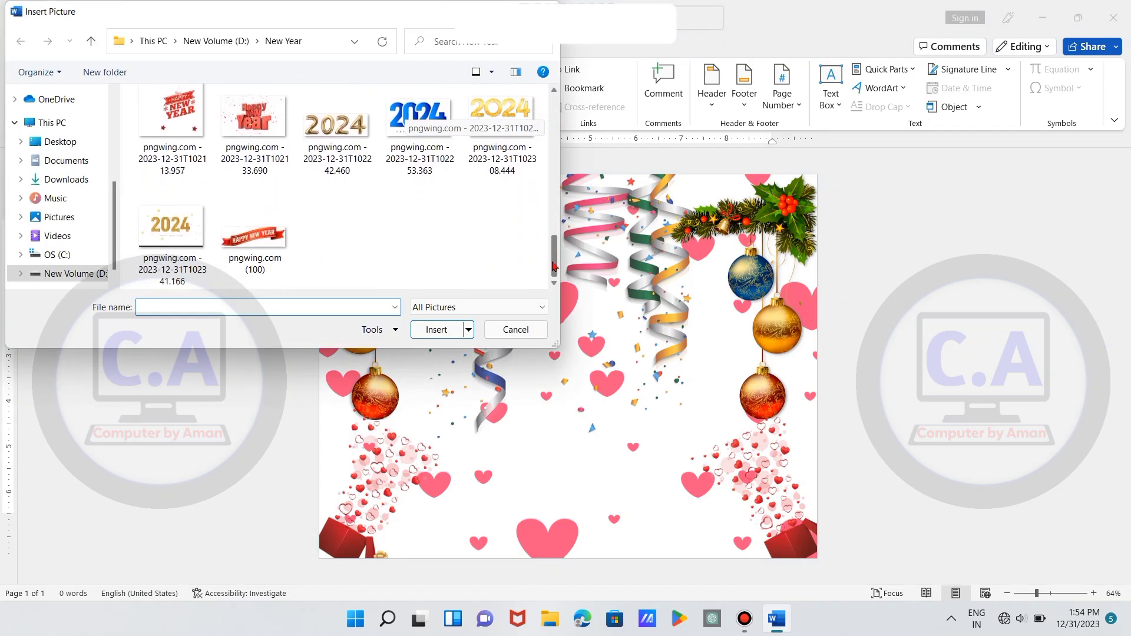
scroll(558, 186, up, 1)
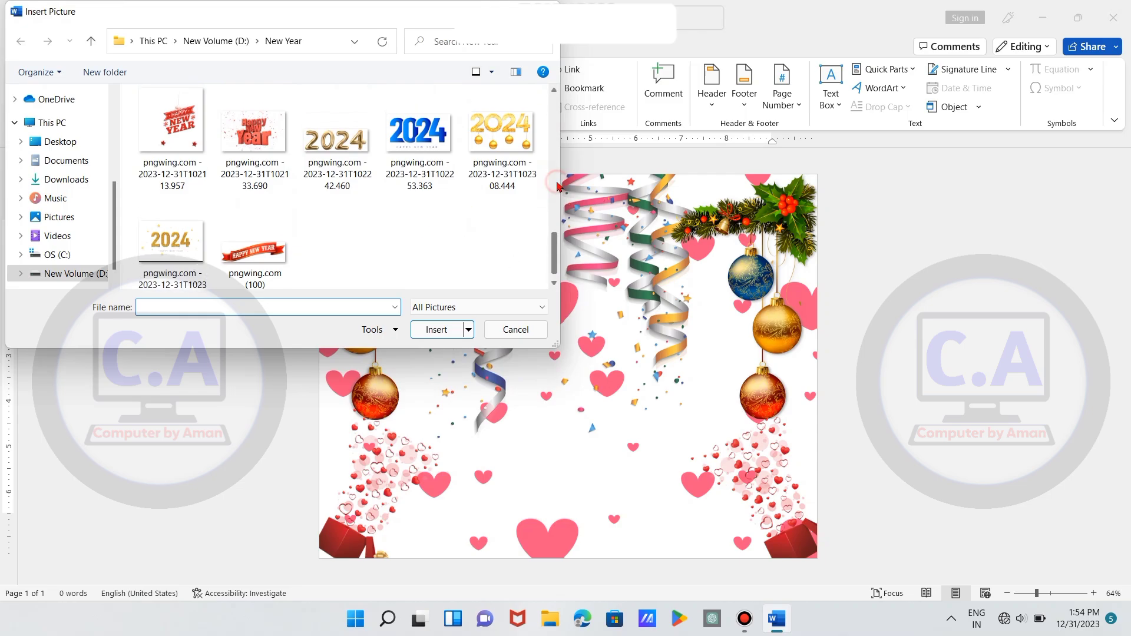
scroll(558, 183, up, 2)
scroll(531, 206, up, 2)
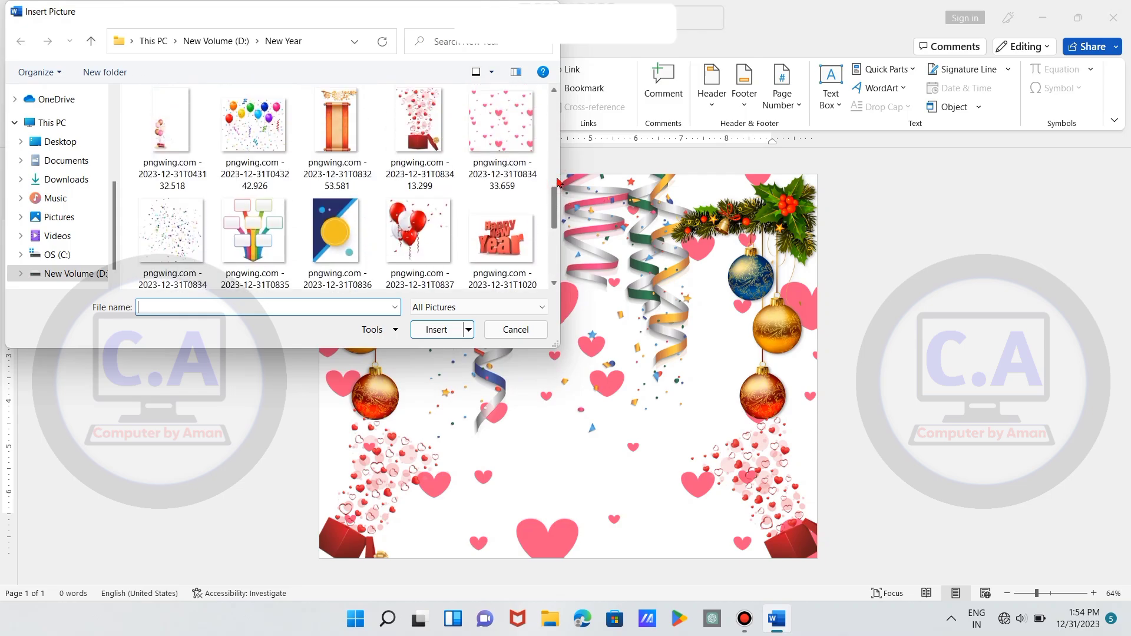
click(515, 231)
click(437, 329)
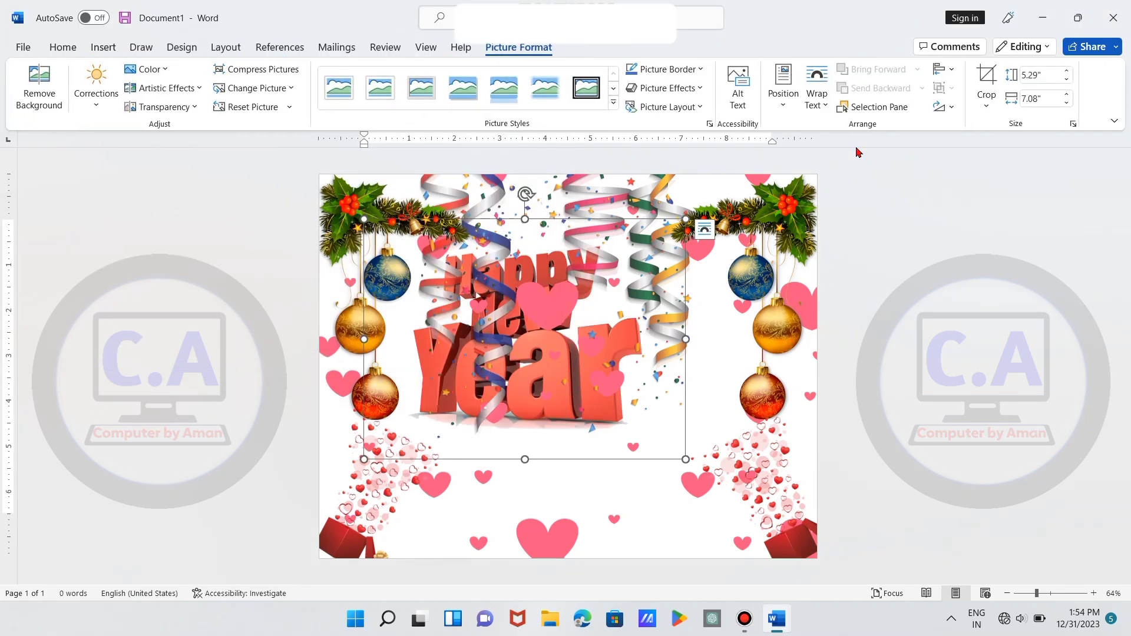
- Set the Happy New Year picture to In Front of Text and center it lower between the gift boxes
click(816, 88)
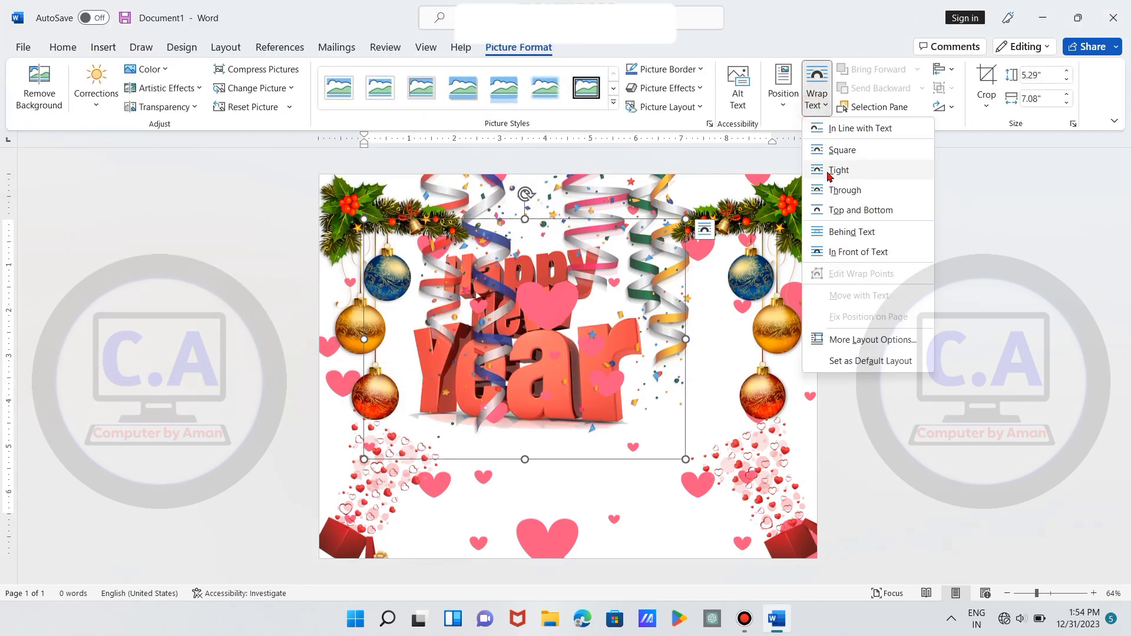
click(854, 255)
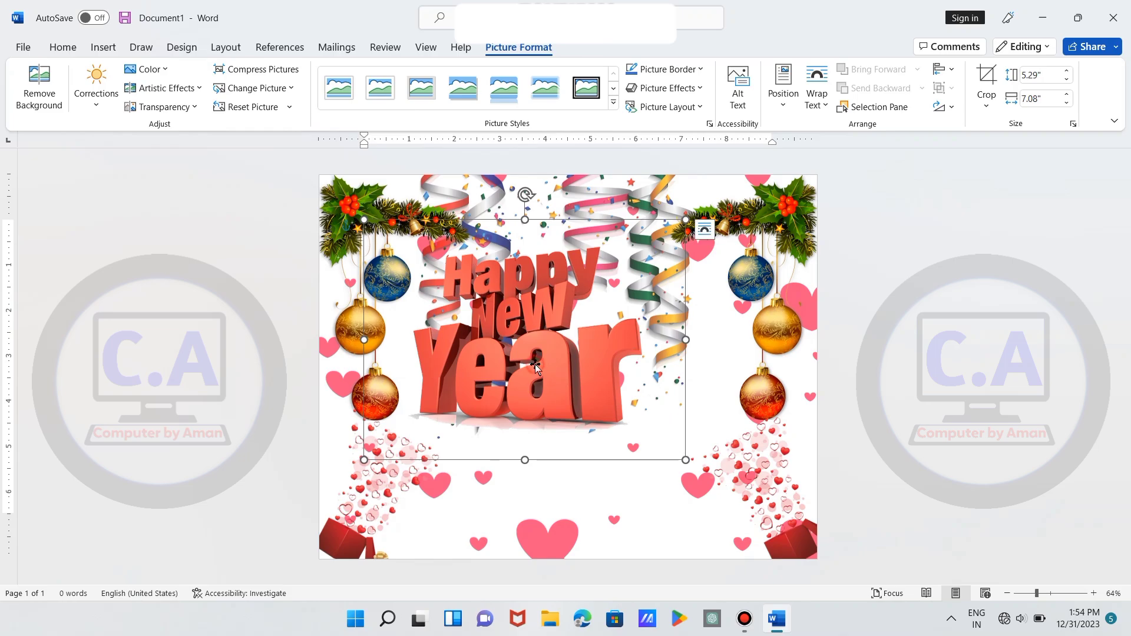
mouse_move(535, 364)
mouse_down()
mouse_move(551, 481)
mouse_move(547, 437)
mouse_up()
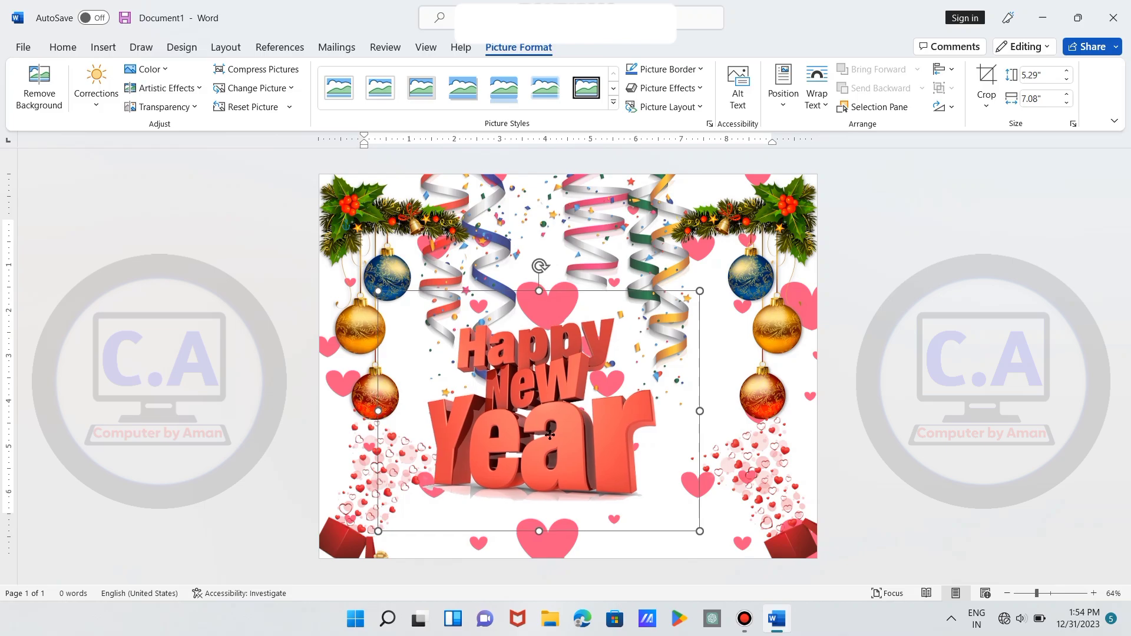
drag(547, 437, 541, 417)
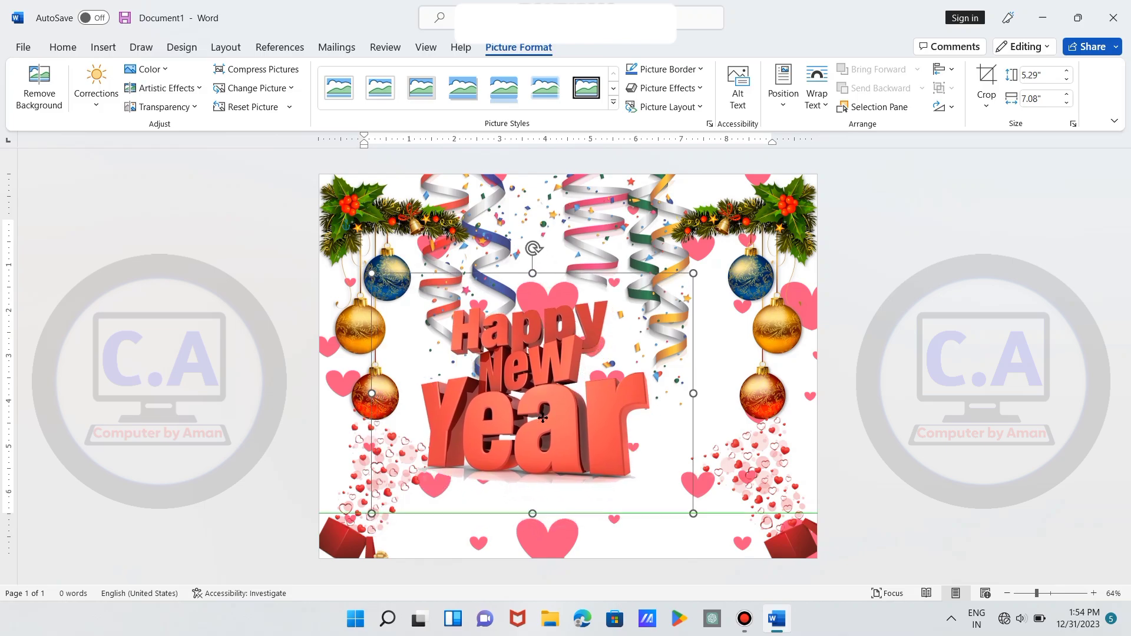
click(667, 556)
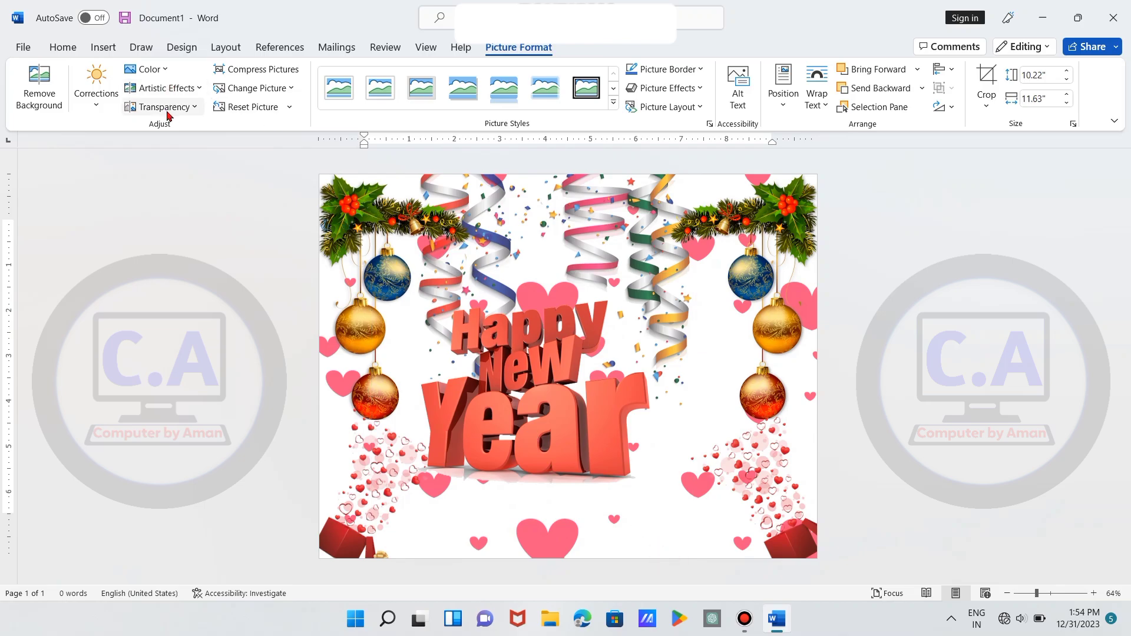
click(103, 48)
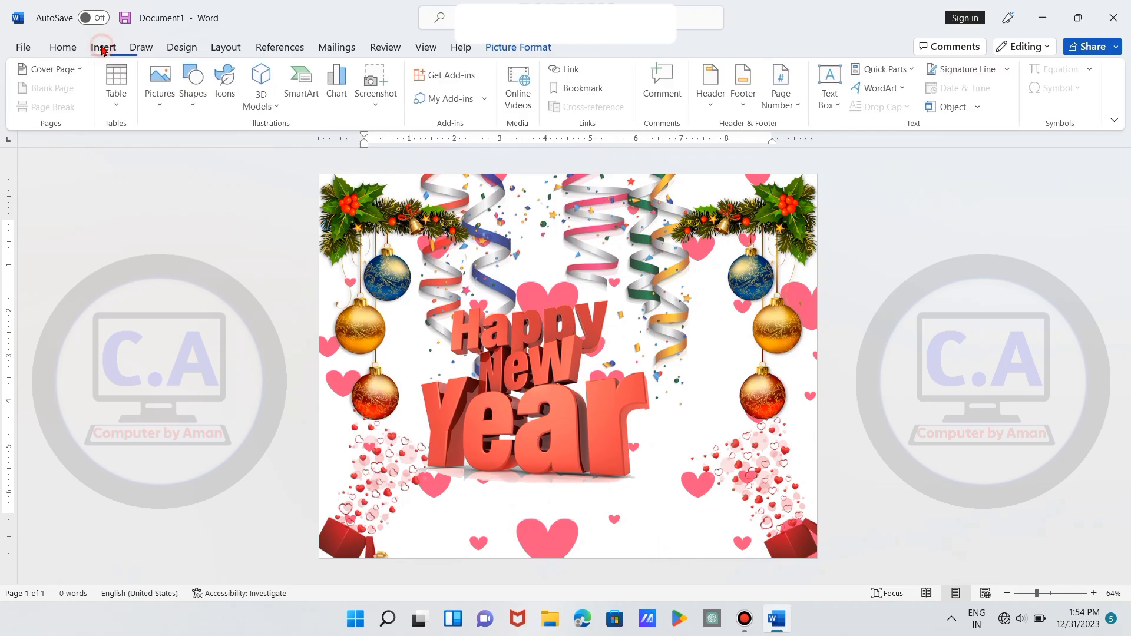
- Insert the blue 2024 image from the New Year folder on drive D
click(160, 83)
click(206, 151)
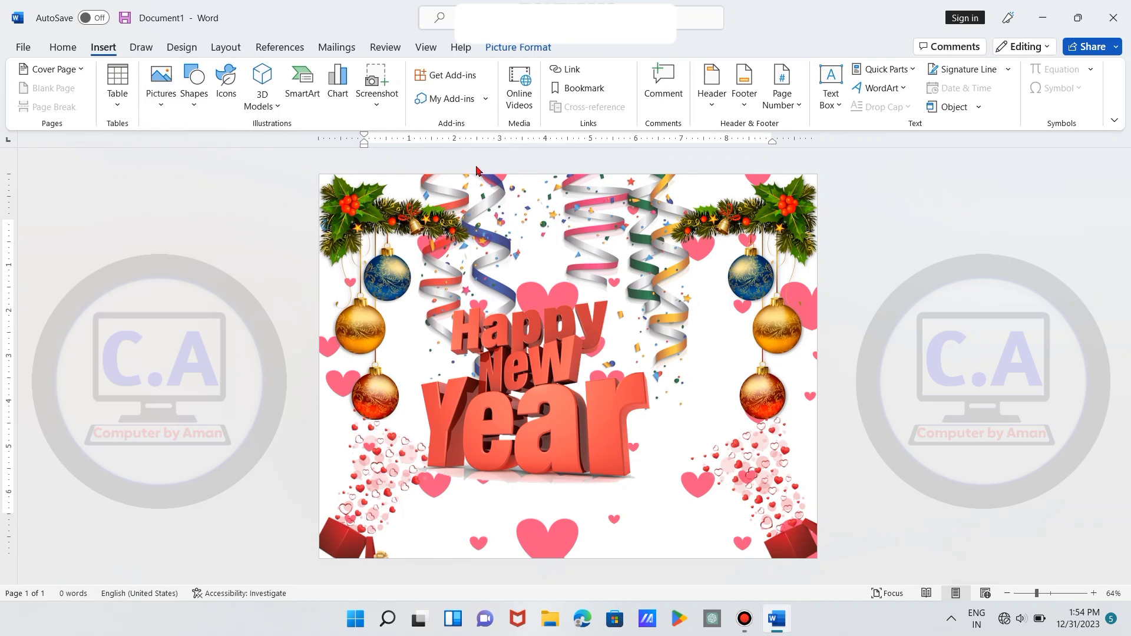
scroll(440, 147, down, 3)
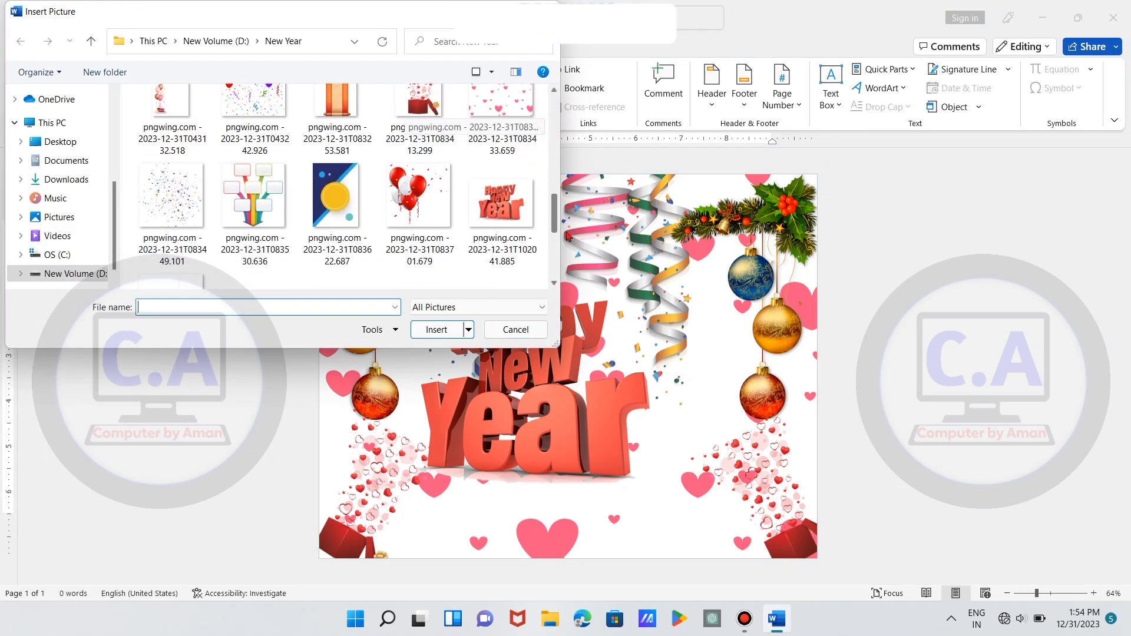
scroll(441, 147, down, 2)
click(439, 147)
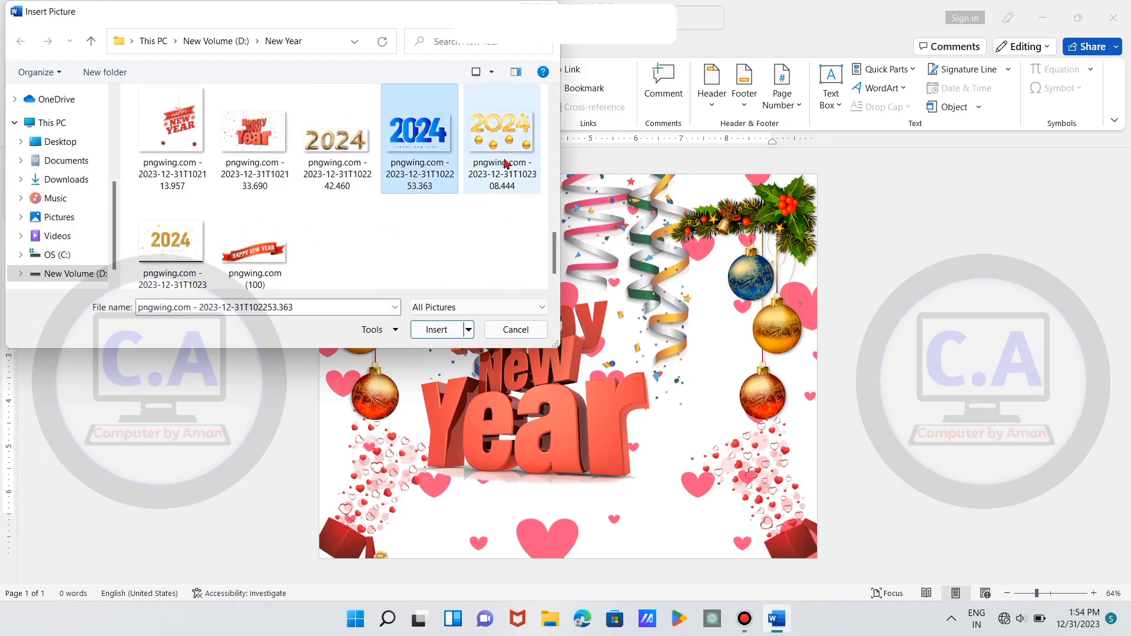
click(436, 329)
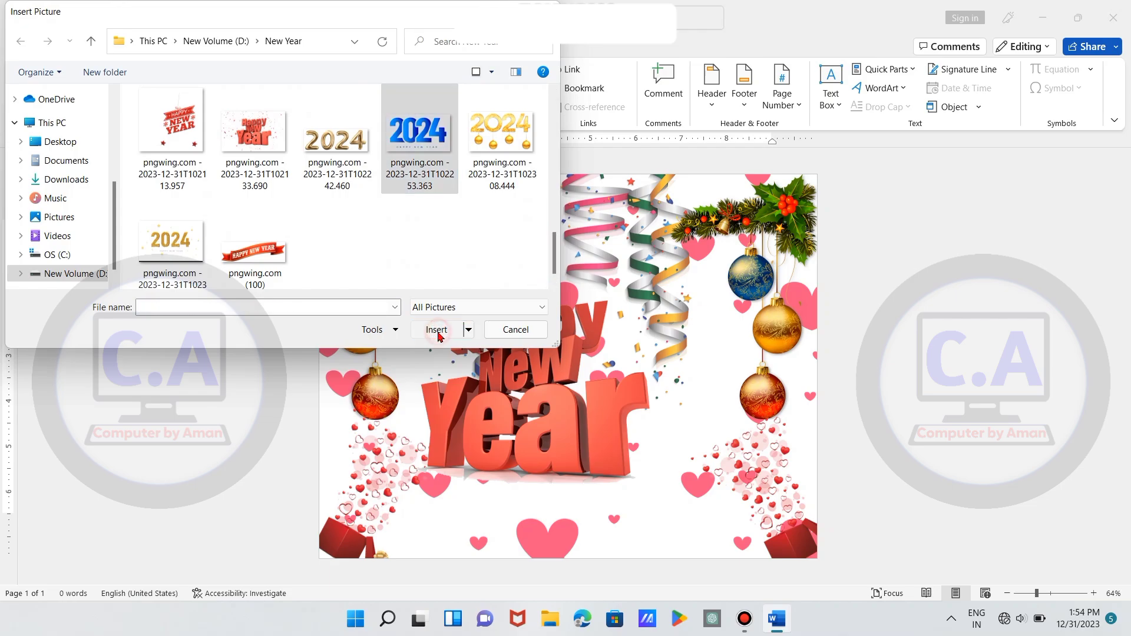
- Set the 2024 picture to In Front of Text and drag it lower on the card
click(817, 94)
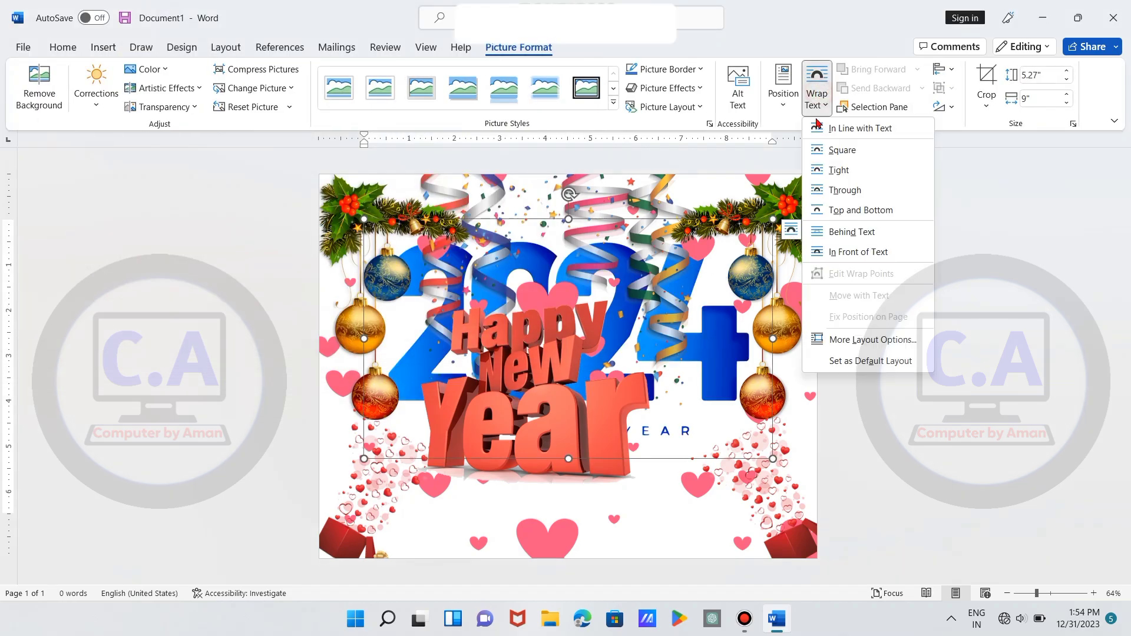
click(846, 253)
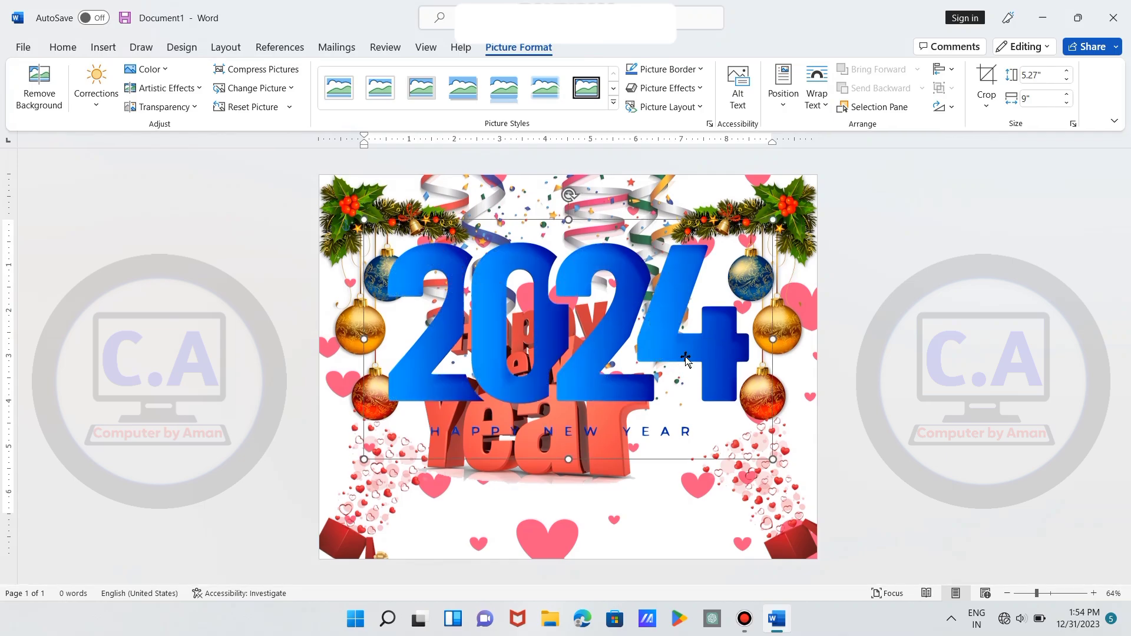
drag(684, 307, 688, 436)
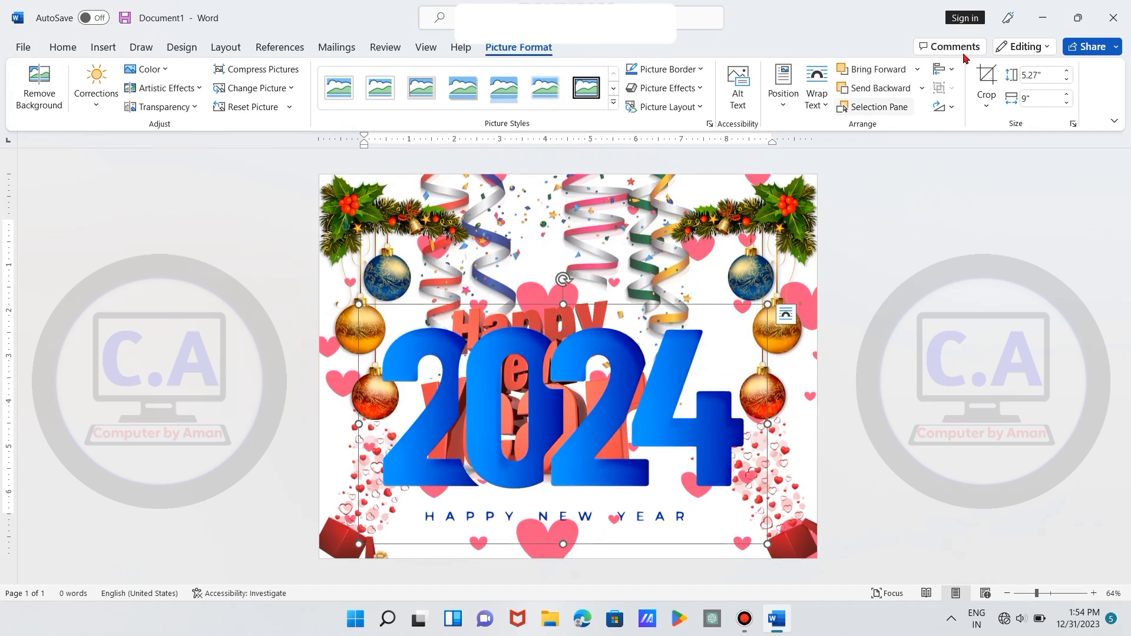
click(646, 401)
drag(646, 400, 642, 404)
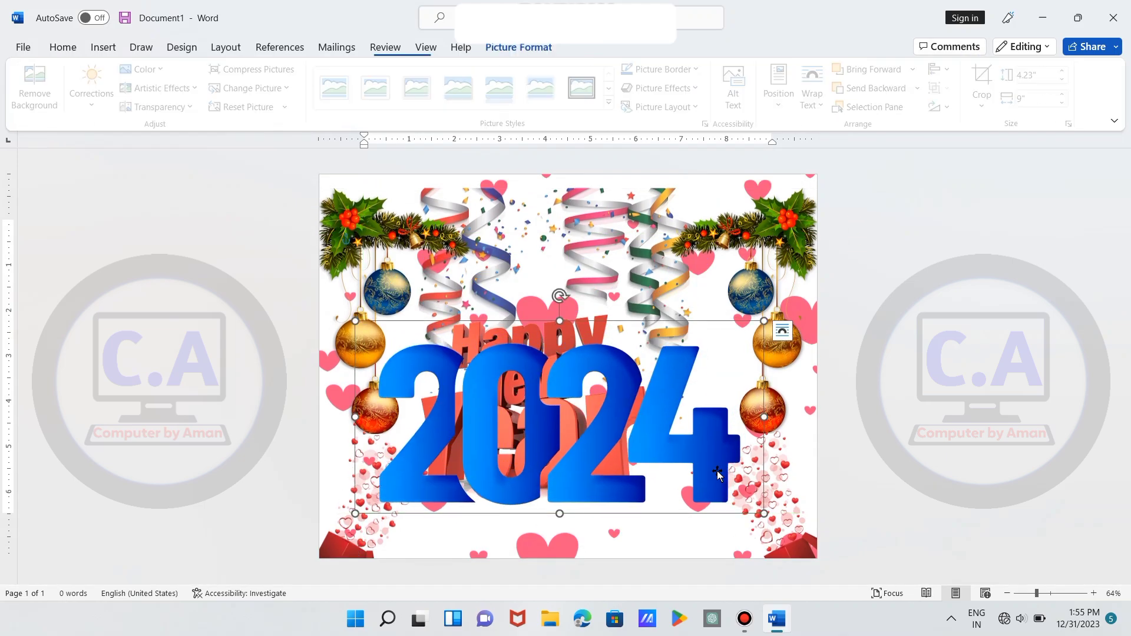
- Shrink the 2024 picture to about 1.8" by 3.82" and place it just below the Year text
drag(765, 514, 555, 416)
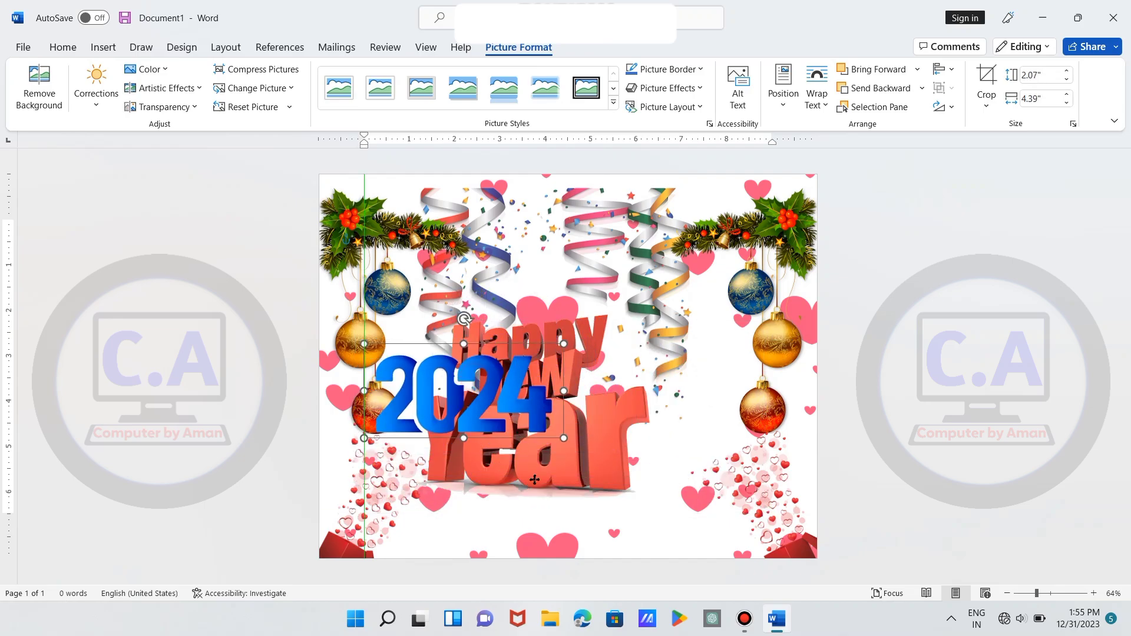
drag(475, 380, 552, 530)
drag(547, 452, 575, 435)
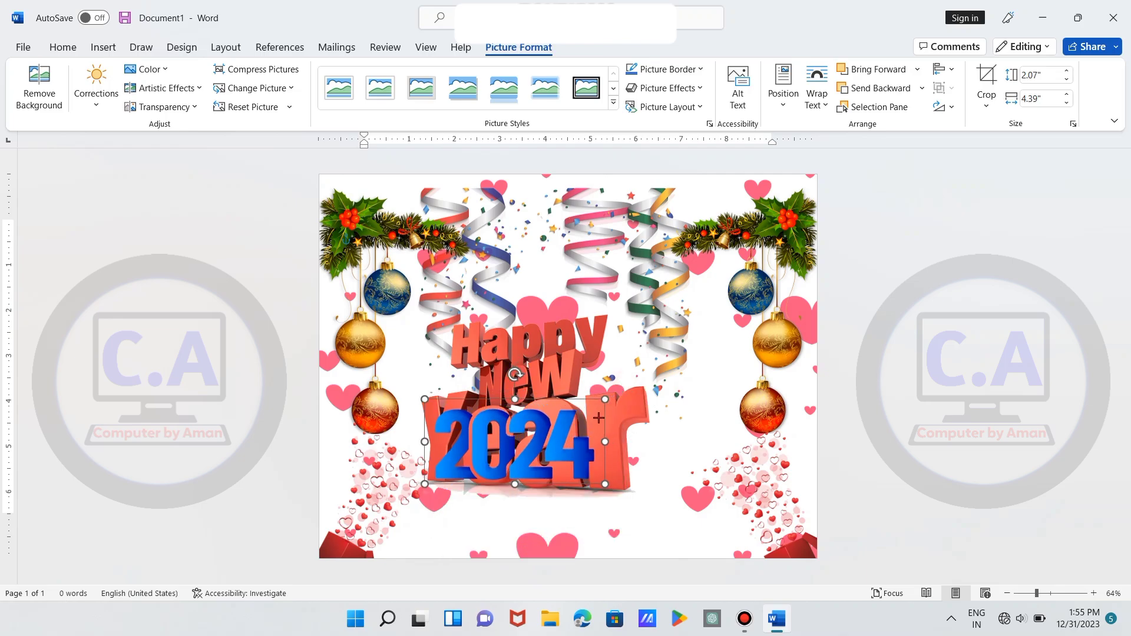
drag(623, 388, 599, 403)
drag(540, 448, 548, 529)
click(668, 532)
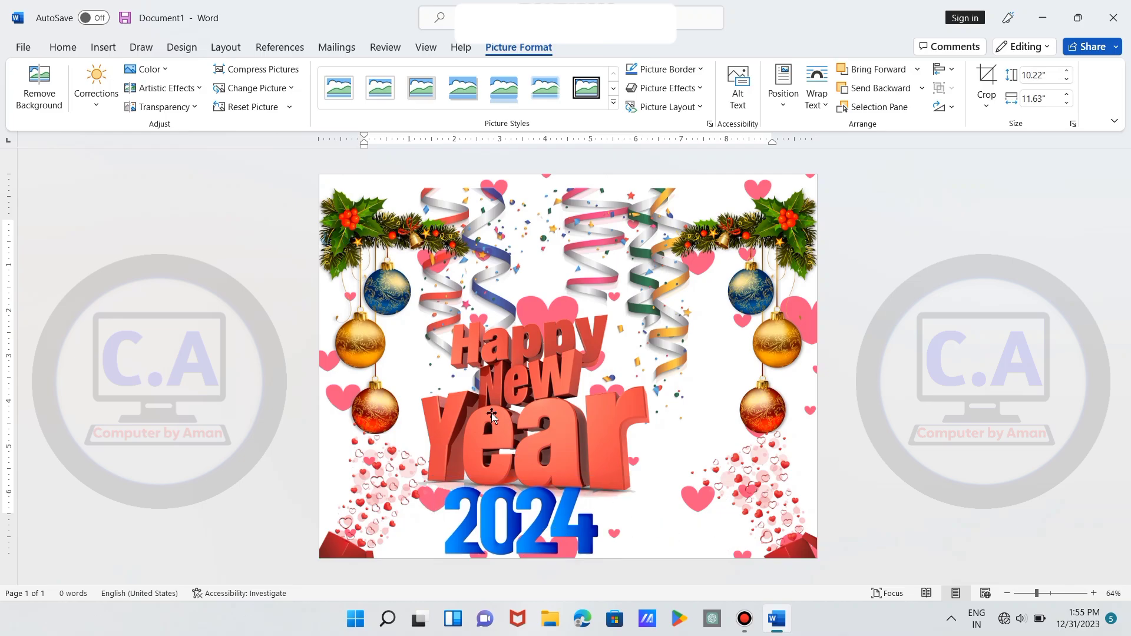
- Insert the portrait photo of the man in sunglasses from the New Year folder
click(98, 47)
click(168, 81)
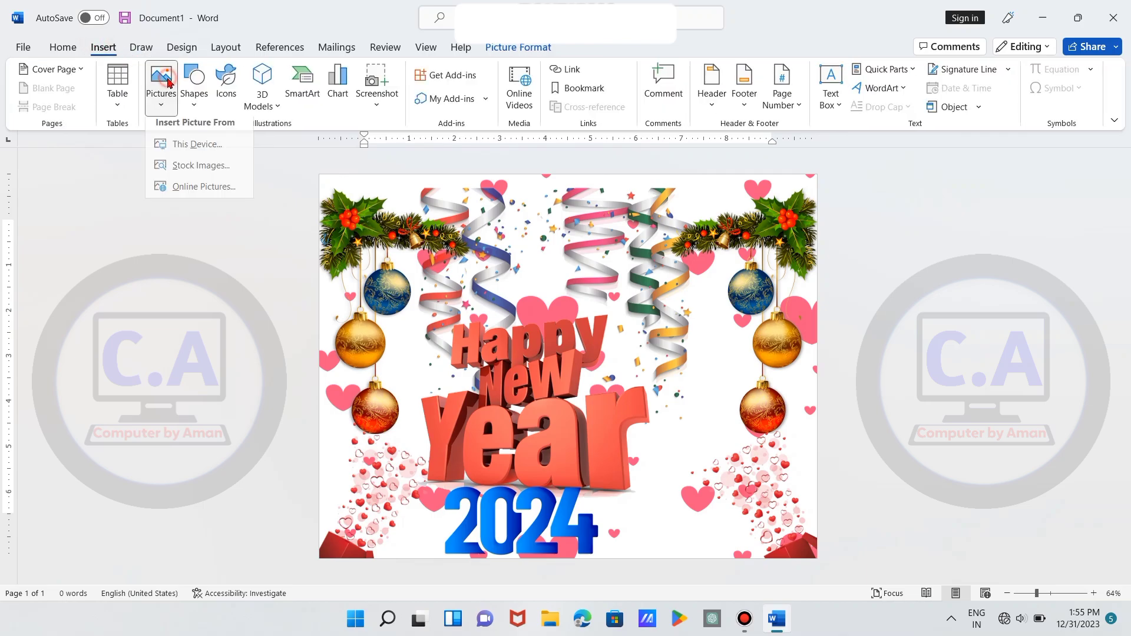
click(224, 152)
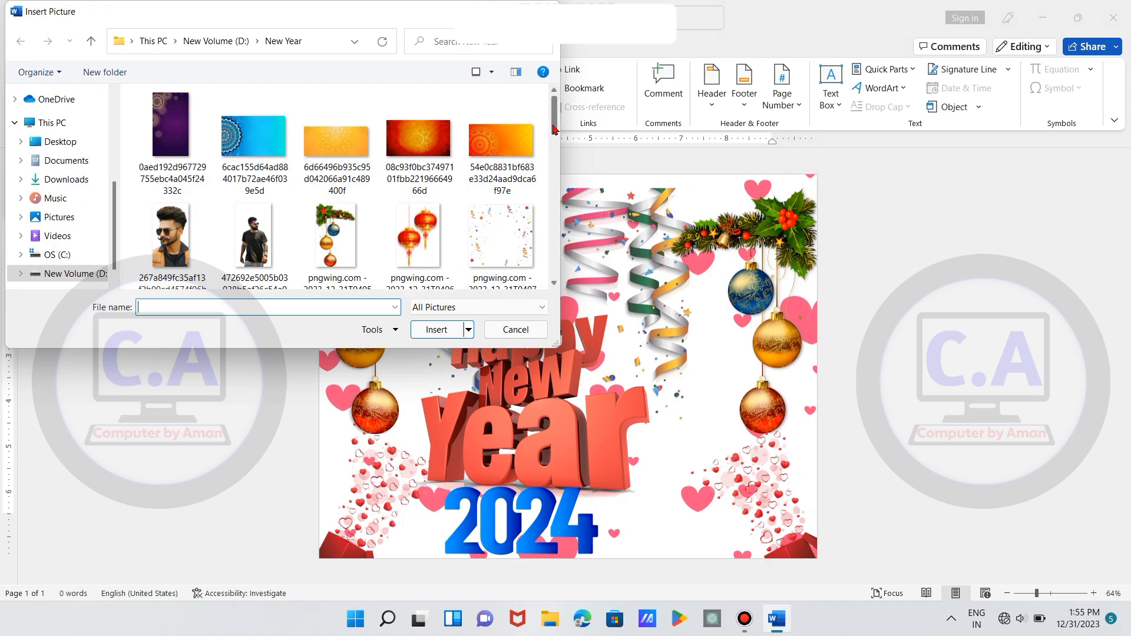
drag(554, 129, 553, 148)
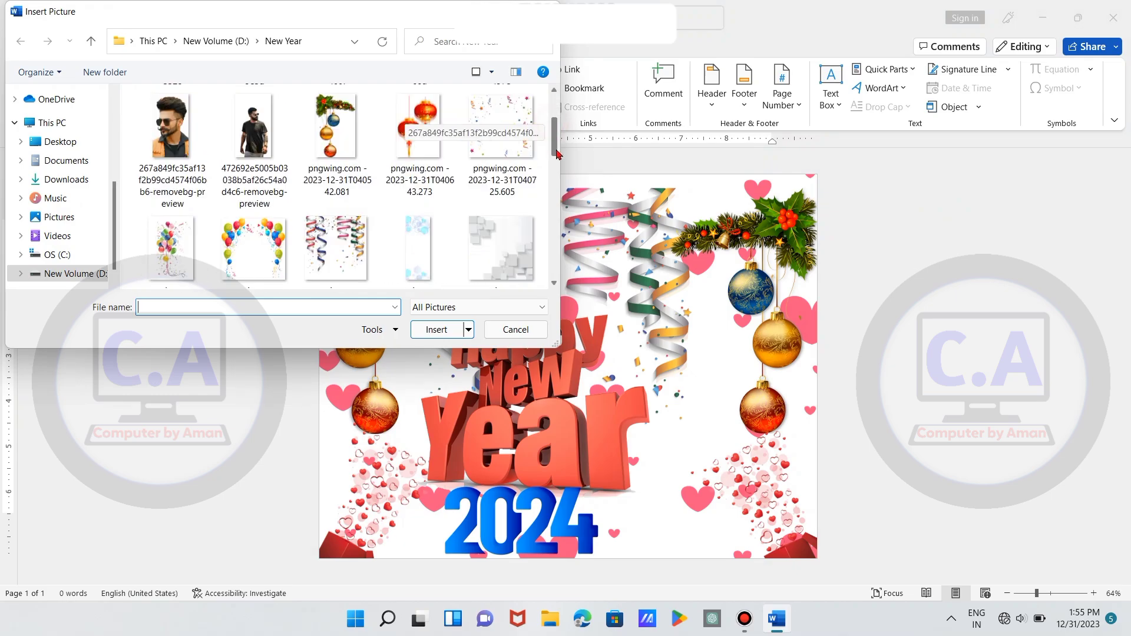
click(170, 139)
click(441, 329)
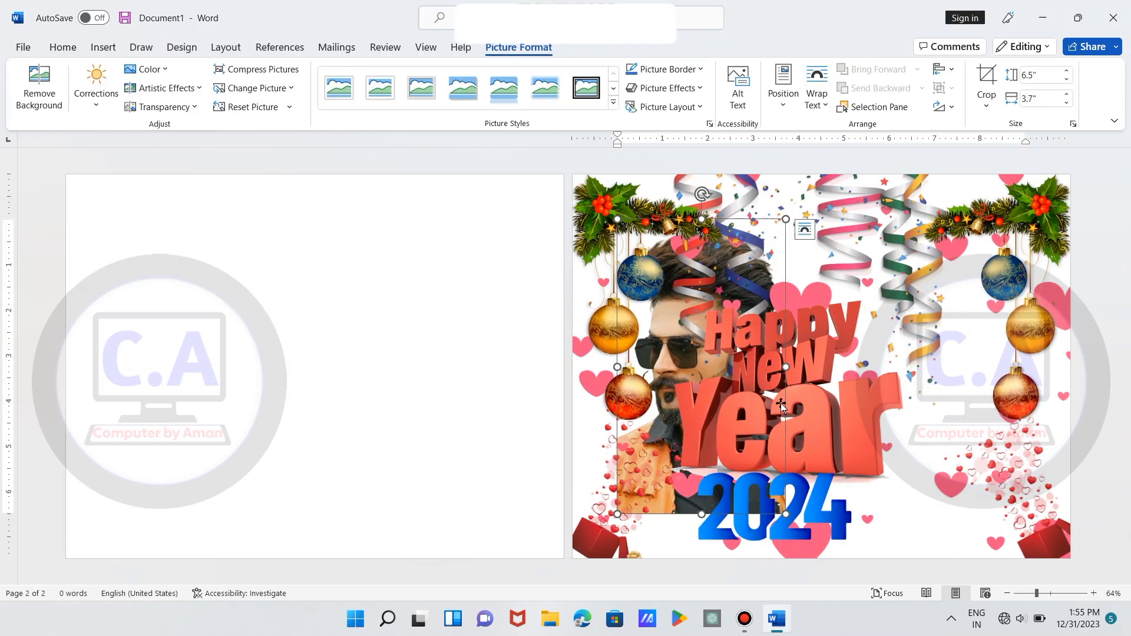
- Float the portrait in front of text, shrink it to 5.61" by 3.19", and move it bottom-right
click(821, 95)
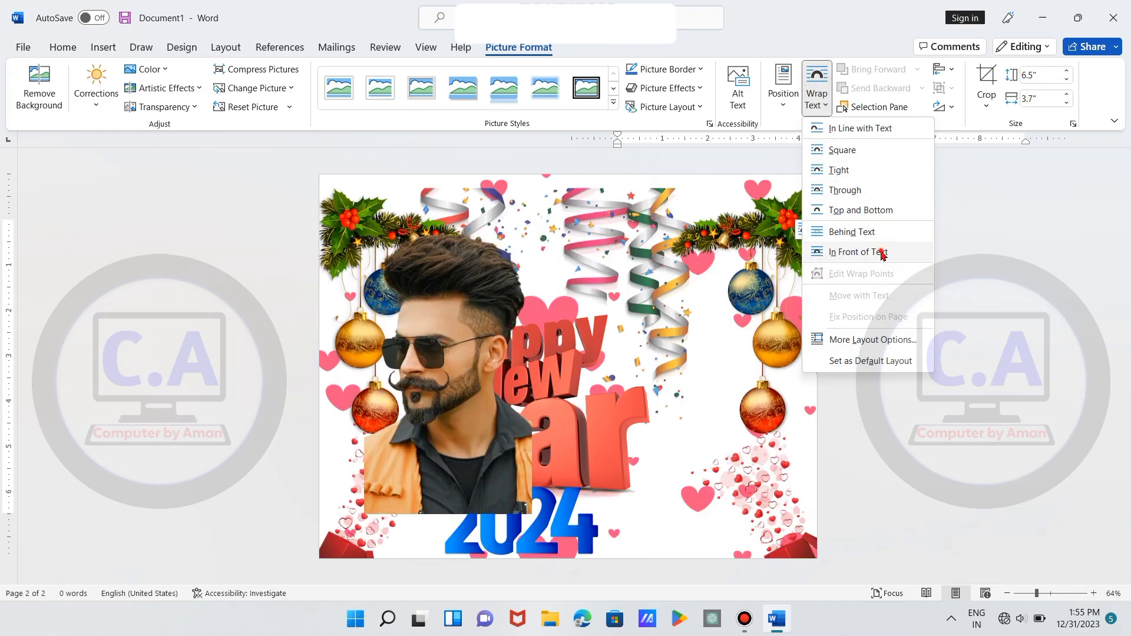
click(882, 253)
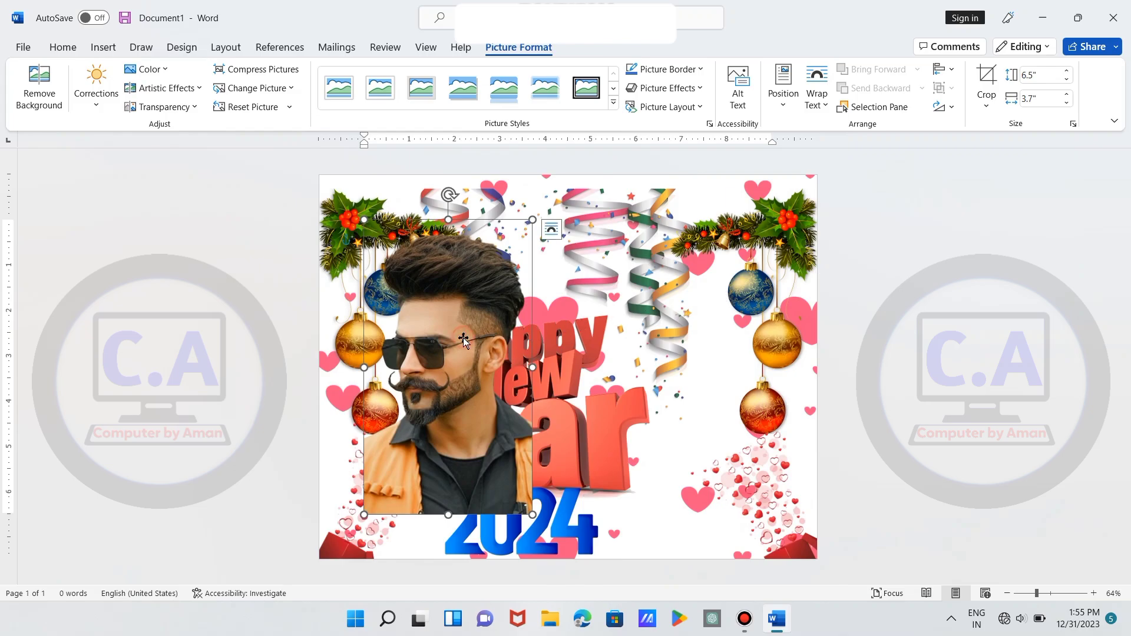
mouse_move(463, 339)
mouse_down()
mouse_move(534, 264)
mouse_move(517, 259)
mouse_up()
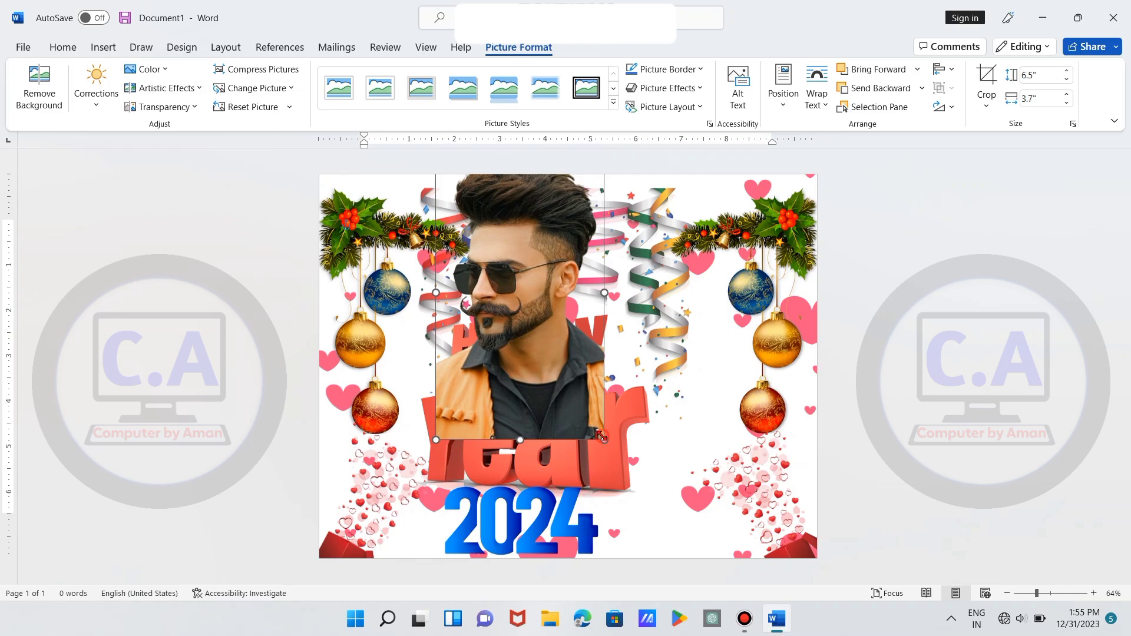
drag(602, 436, 573, 403)
drag(534, 337, 774, 502)
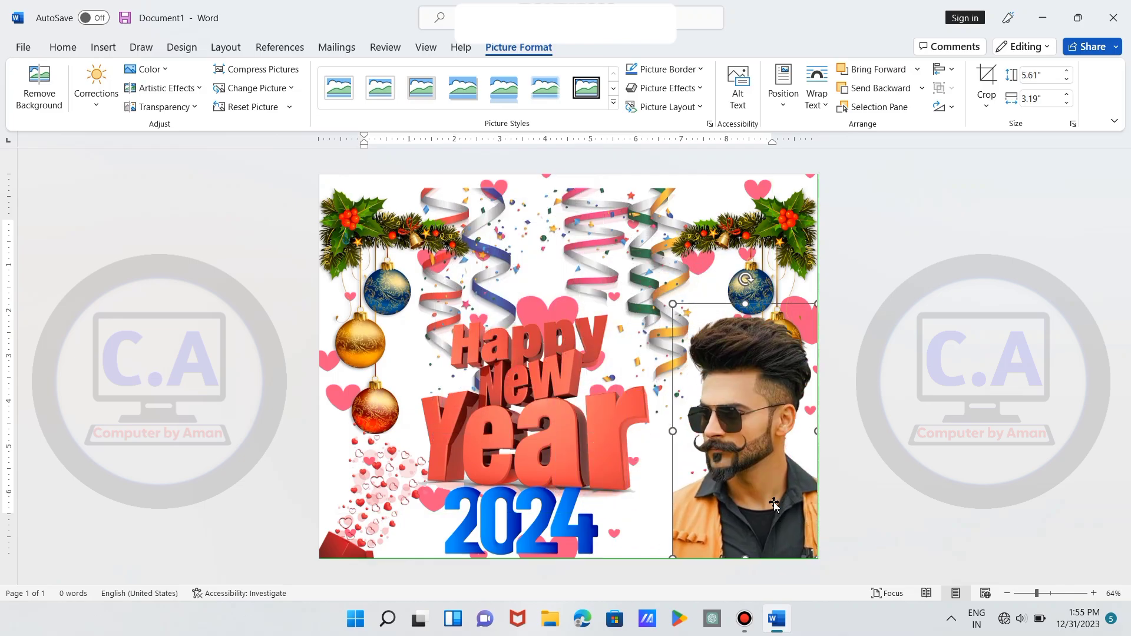
- Shrink the 2024 picture slightly to 1.58" by 3.36"
click(540, 534)
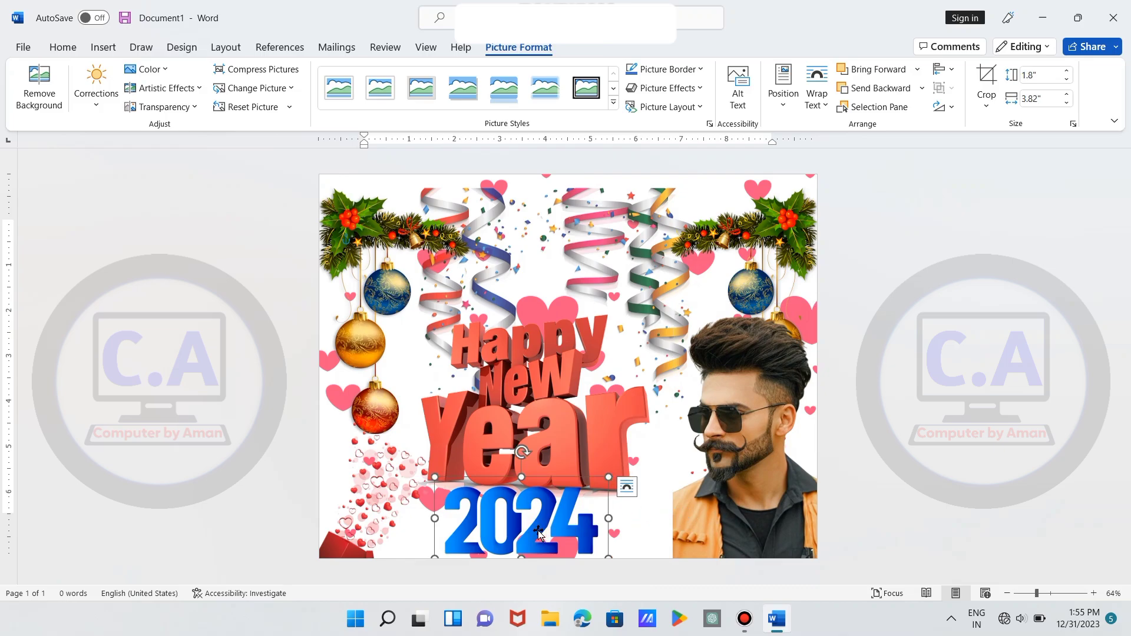
drag(607, 476, 570, 501)
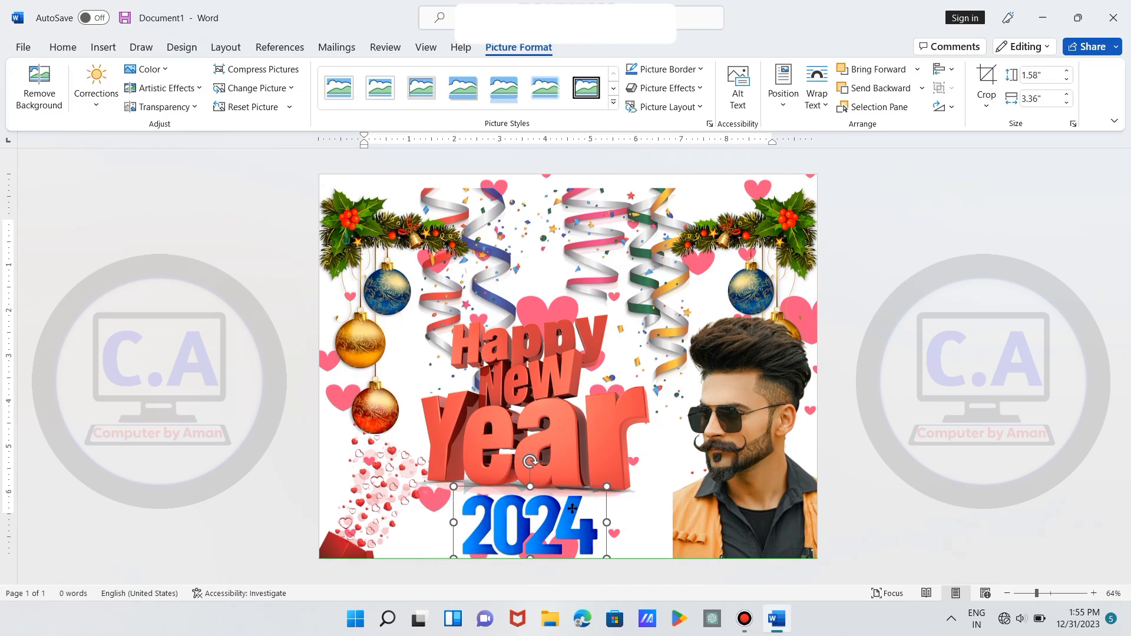
click(571, 427)
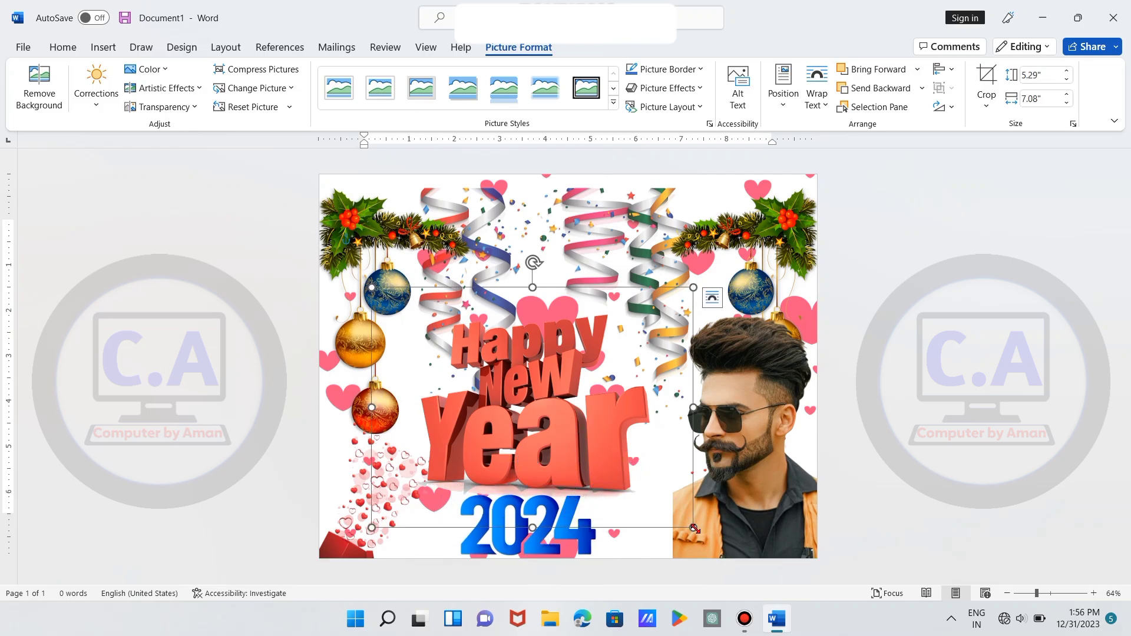